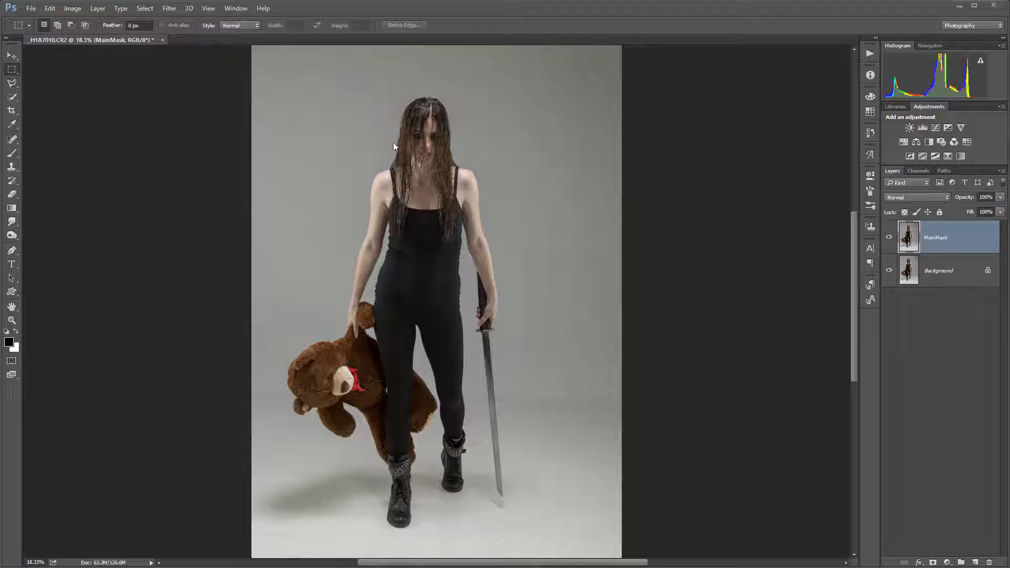
# Step: Examine the loose wet hair strands around the woman's face against the grey background
pyautogui.moveTo(395, 141); pyautogui.dragTo(424, 147)
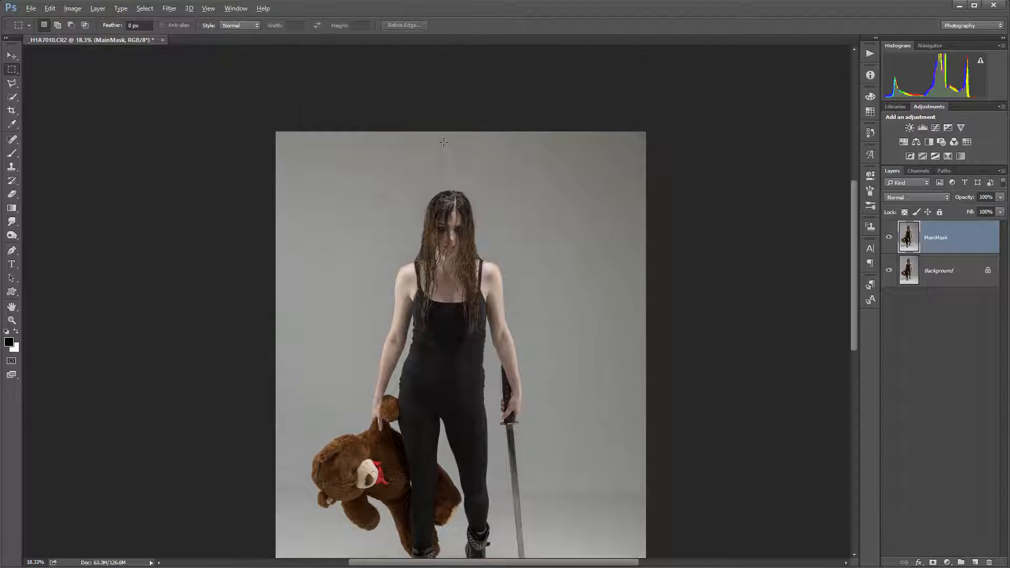
pyautogui.scroll(5, 443, 142)
pyautogui.scroll(4, 433, 156)
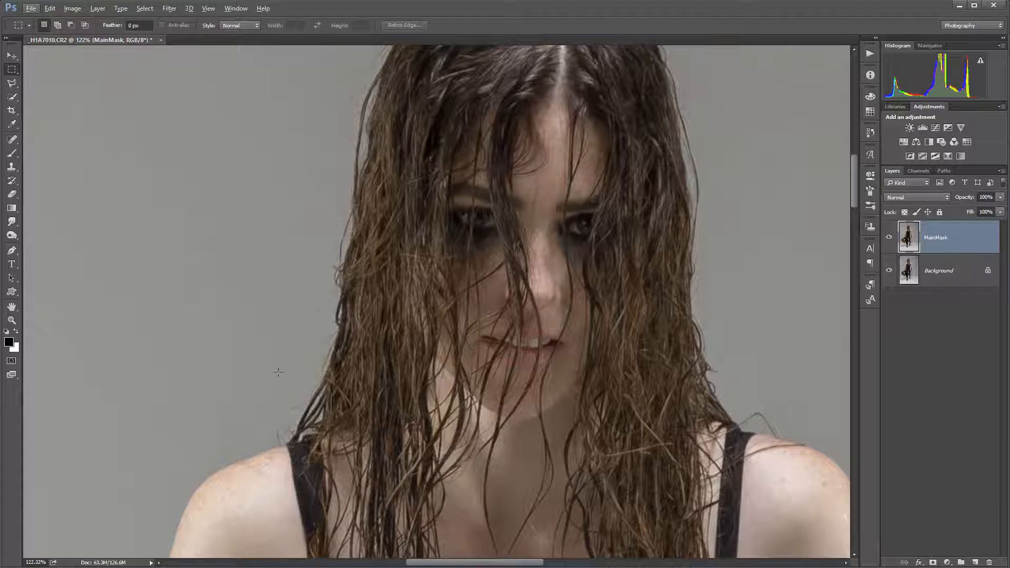
pyautogui.scroll(-6, 307, 370)
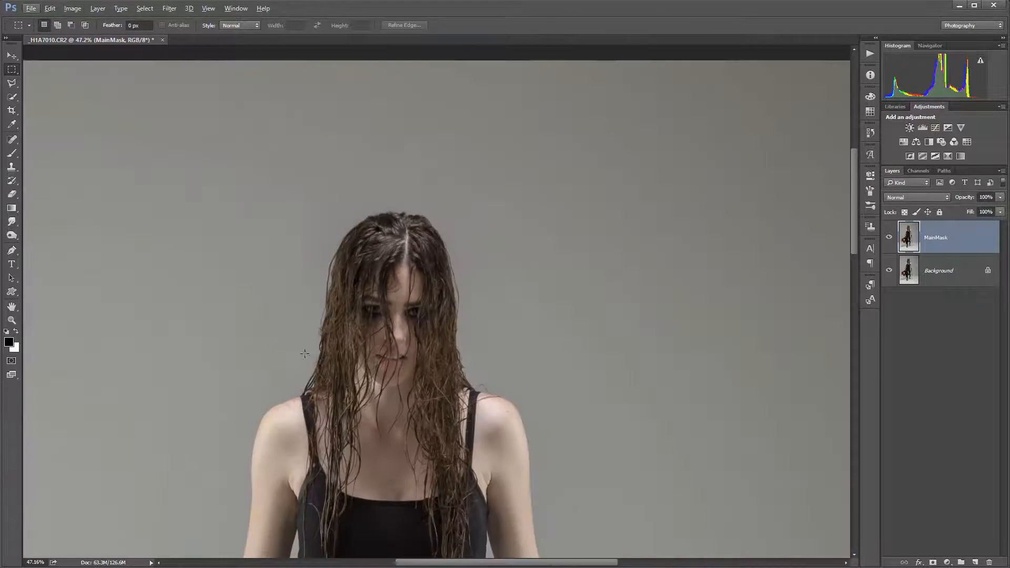
# Step: Start a Pen tool path beside the tank-top strap and trace the curved shoulder edge down to the upper arm
pyautogui.scroll(6, 300, 359)
pyautogui.moveTo(340, 459); pyautogui.dragTo(444, 176)
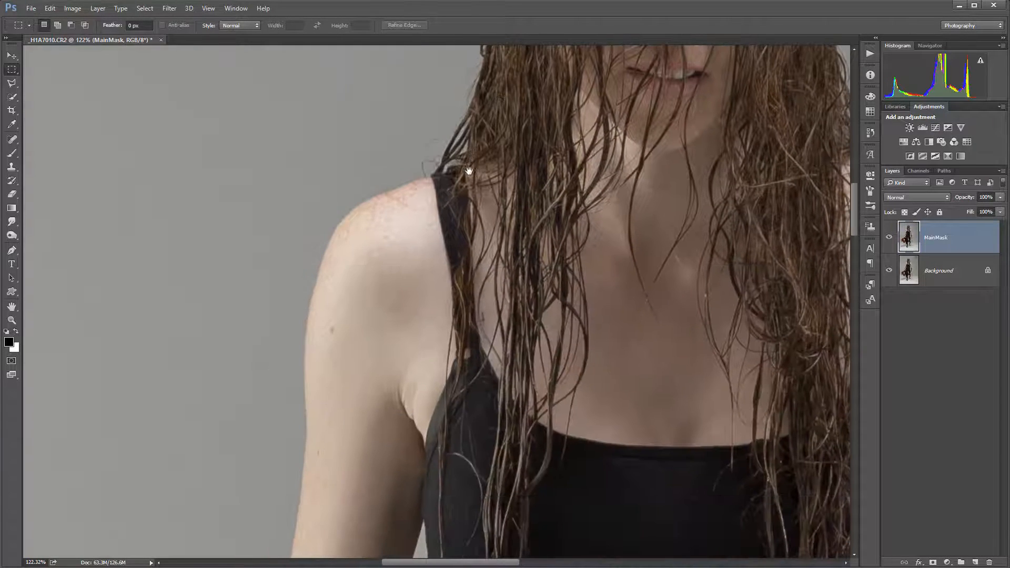
pyautogui.scroll(6, 386, 201)
pyautogui.scroll(-1, 387, 200)
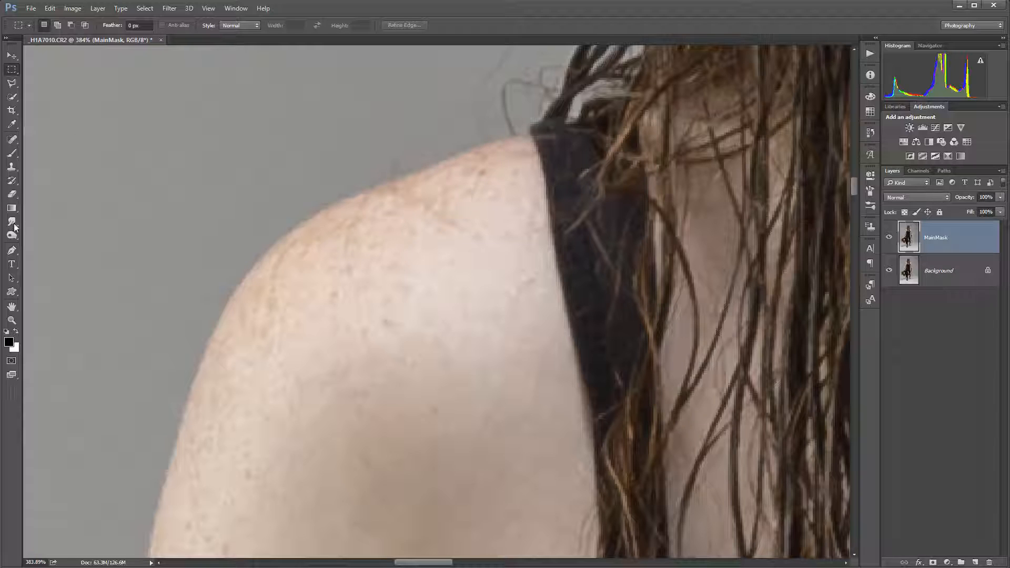
pyautogui.click(11, 252)
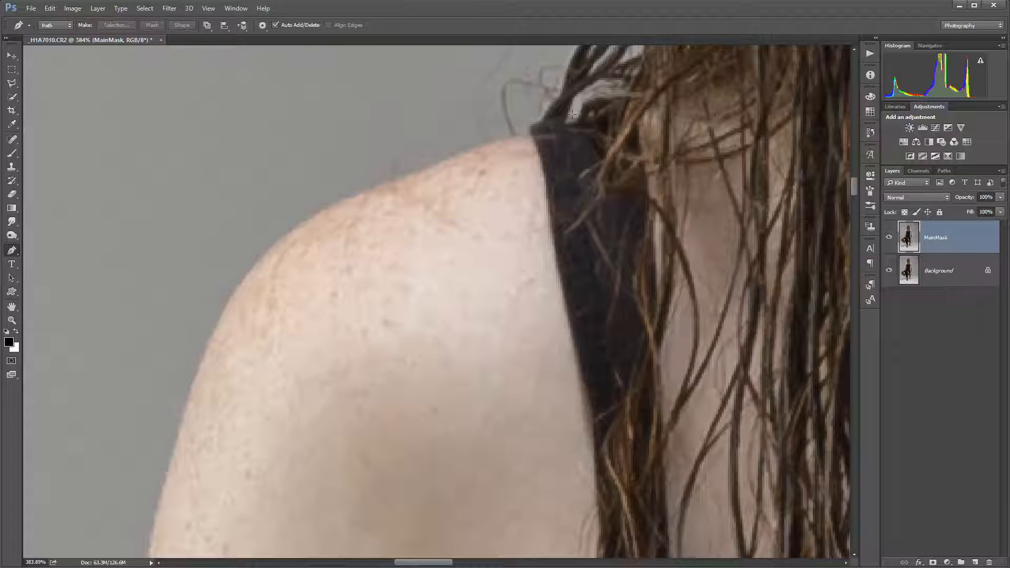
pyautogui.click(481, 145)
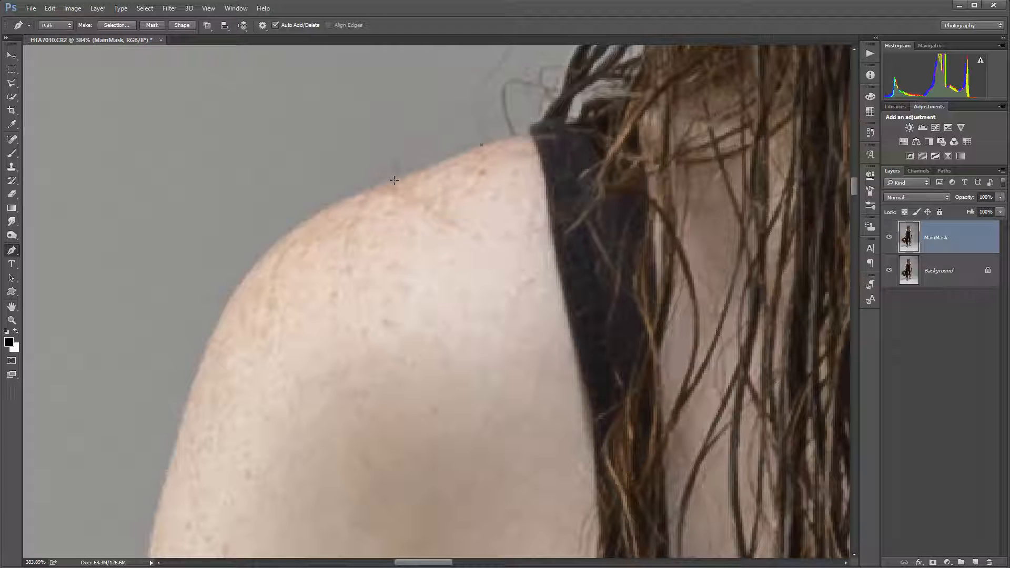
pyautogui.moveTo(392, 181); pyautogui.dragTo(368, 190)
pyautogui.moveTo(318, 214); pyautogui.dragTo(309, 222)
pyautogui.click(293, 229)
pyautogui.moveTo(260, 262); pyautogui.dragTo(241, 284)
pyautogui.moveTo(210, 340); pyautogui.dragTo(199, 372)
# Step: Extend the path down the outer edge of the upper arm to just below armpit level
pyautogui.moveTo(354, 373); pyautogui.dragTo(520, 151)
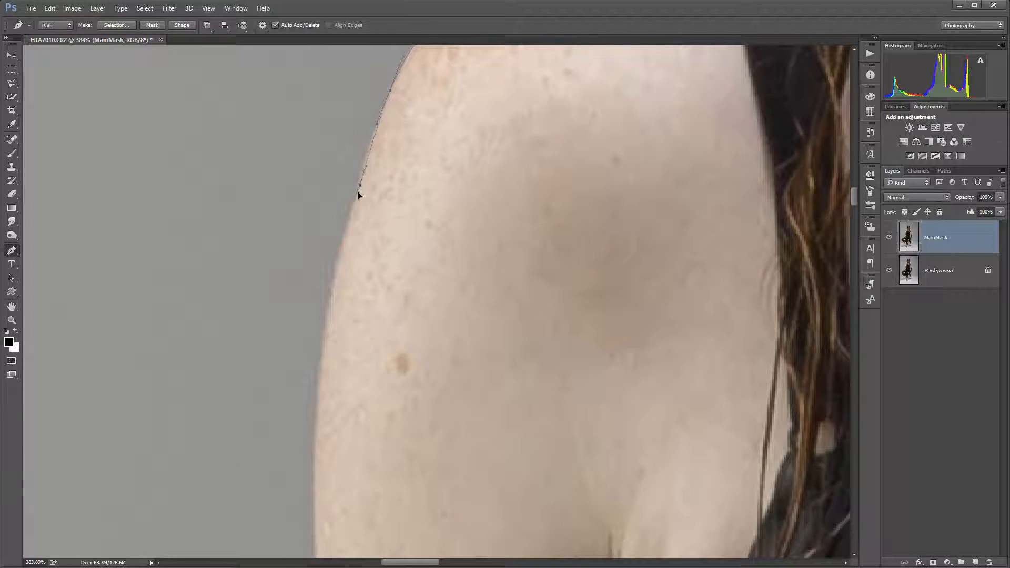
pyautogui.click(348, 225)
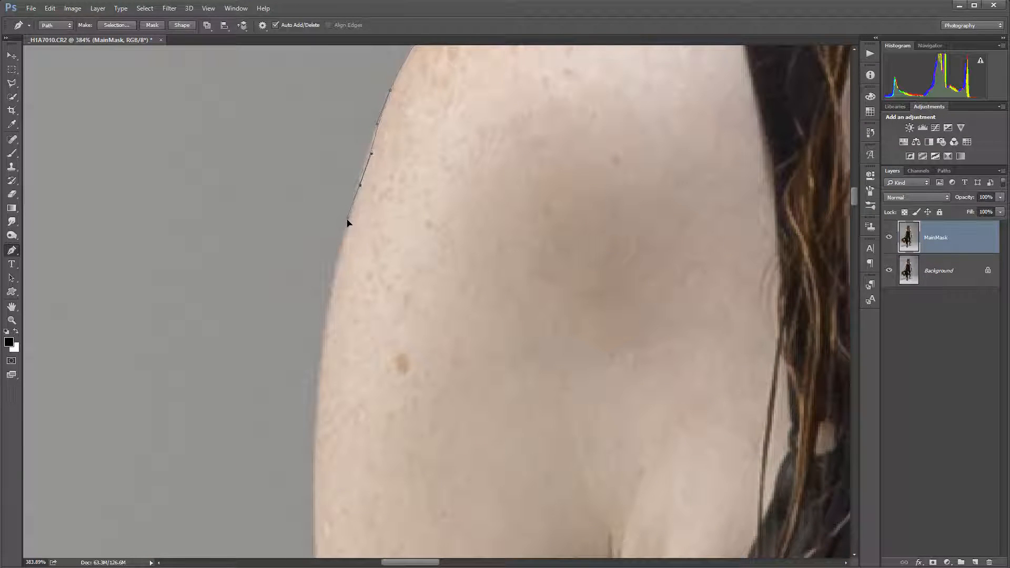
pyautogui.click(331, 272)
pyautogui.click(327, 312)
pyautogui.click(323, 352)
pyautogui.moveTo(463, 389); pyautogui.dragTo(506, 172)
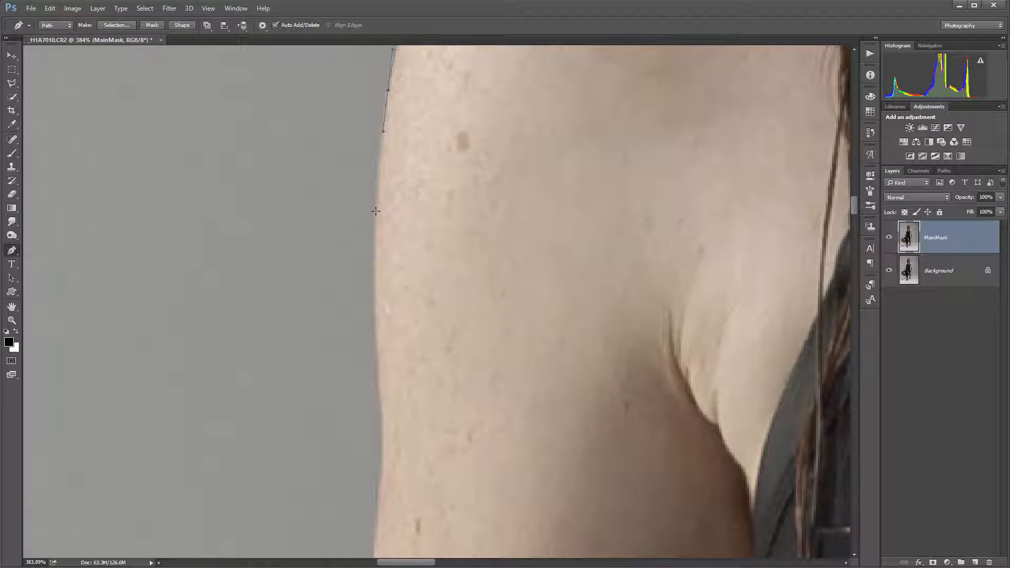
pyautogui.moveTo(374, 211); pyautogui.dragTo(374, 255)
pyautogui.moveTo(379, 351); pyautogui.dragTo(382, 387)
# Step: Trace the lower part of the upper arm's outer edge with curved anchor points down to the elbow
pyautogui.moveTo(474, 379); pyautogui.dragTo(559, 109)
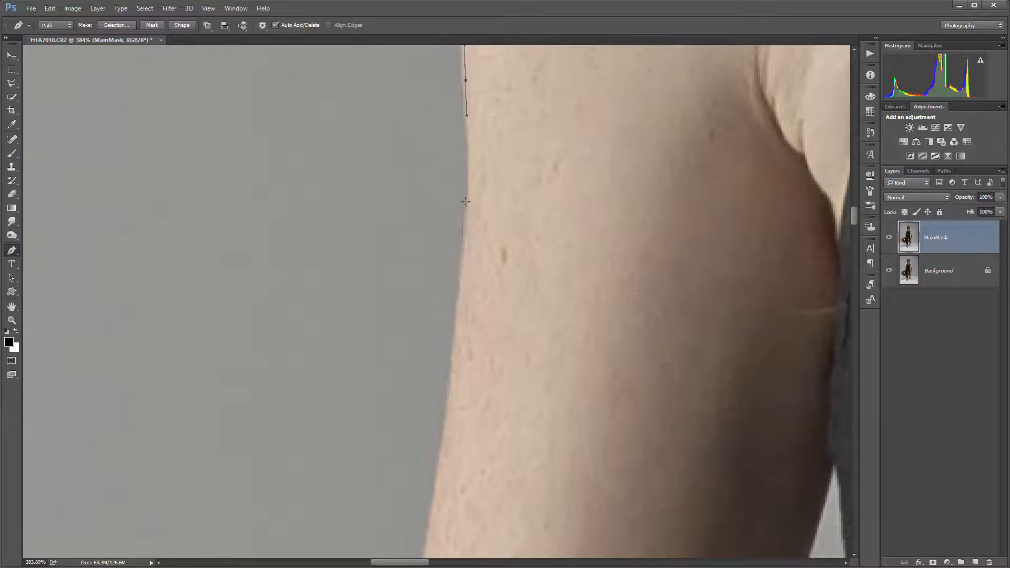
pyautogui.moveTo(465, 202); pyautogui.dragTo(465, 244)
pyautogui.moveTo(532, 449); pyautogui.dragTo(643, 128)
pyautogui.moveTo(540, 186); pyautogui.dragTo(533, 236)
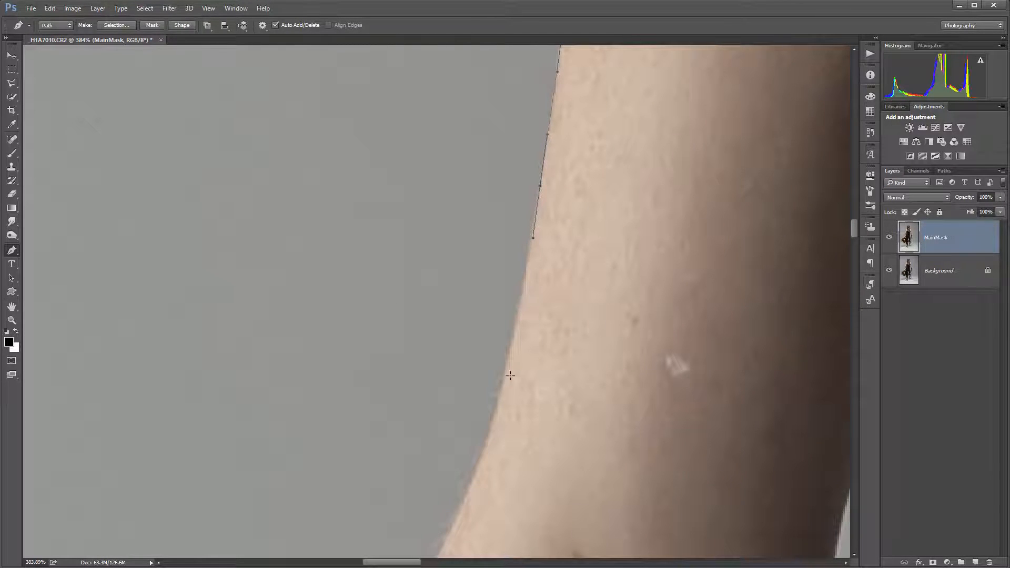
pyautogui.moveTo(507, 368); pyautogui.dragTo(678, 212)
pyautogui.moveTo(622, 229); pyautogui.dragTo(605, 265)
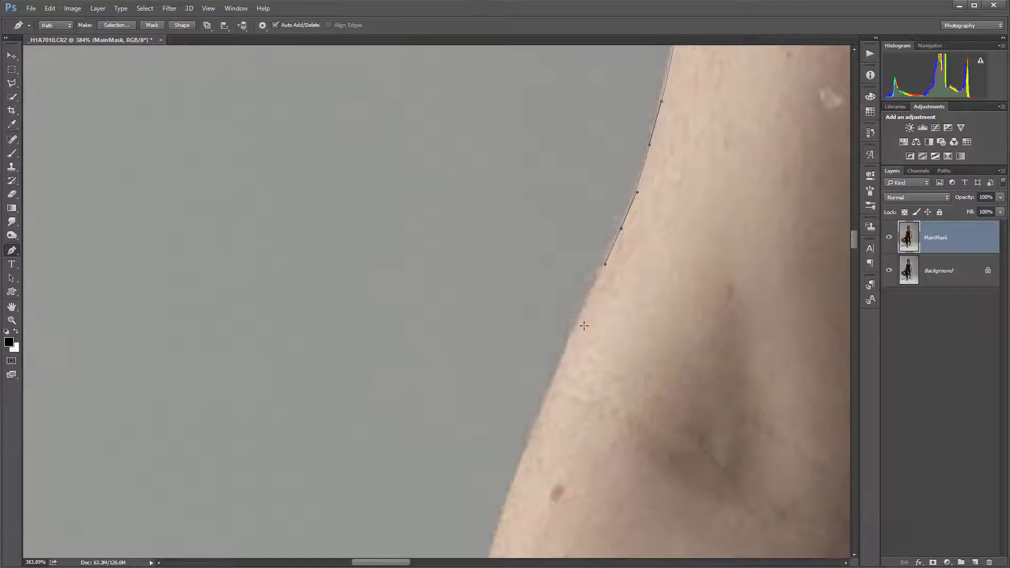
# Step: Continue the path around the elbow and along the outer edge of the upper forearm
pyautogui.moveTo(574, 327); pyautogui.dragTo(561, 365)
pyautogui.moveTo(634, 351); pyautogui.dragTo(668, 256)
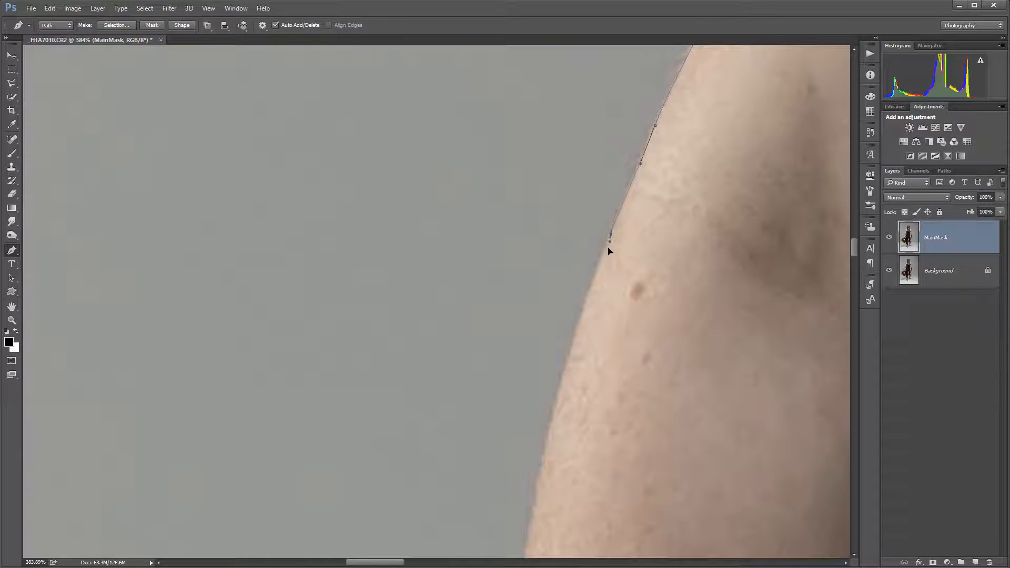
pyautogui.moveTo(564, 369); pyautogui.dragTo(553, 421)
pyautogui.moveTo(626, 457); pyautogui.dragTo(712, 205)
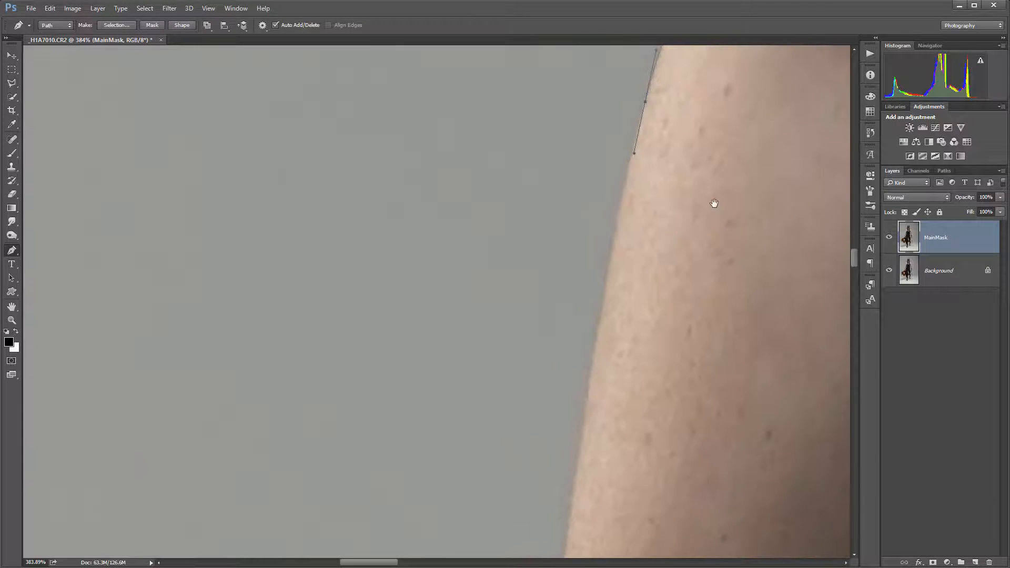
pyautogui.click(608, 267)
pyautogui.click(602, 313)
pyautogui.moveTo(587, 411); pyautogui.dragTo(579, 466)
# Step: Trace the rest of the forearm's outer edge with curved anchor points to just above the wrist
pyautogui.moveTo(703, 341); pyautogui.dragTo(779, 125)
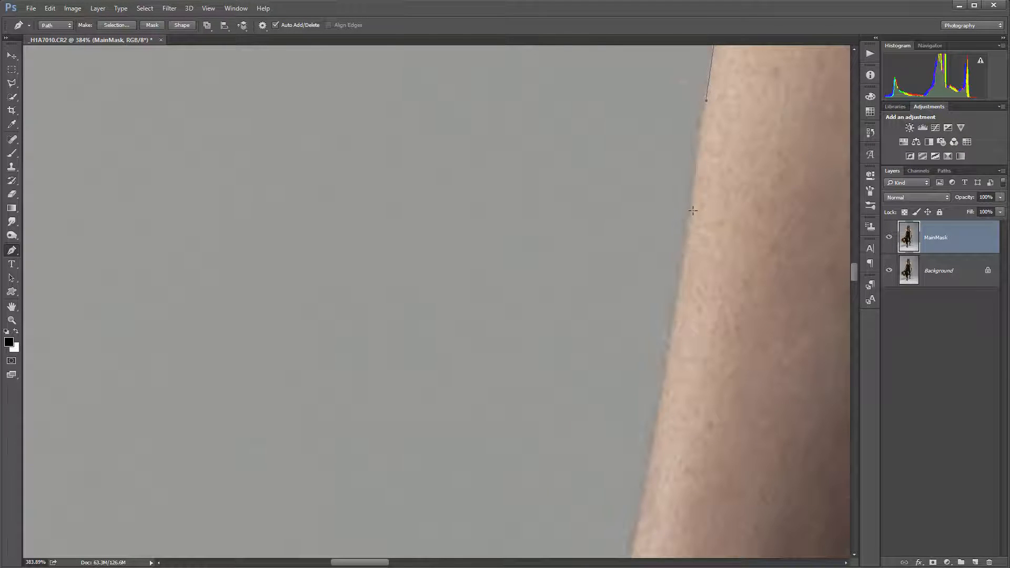
pyautogui.moveTo(692, 210); pyautogui.dragTo(685, 273)
pyautogui.moveTo(660, 438); pyautogui.dragTo(645, 496)
pyautogui.moveTo(708, 509); pyautogui.dragTo(804, 157)
pyautogui.moveTo(730, 200); pyautogui.dragTo(723, 242)
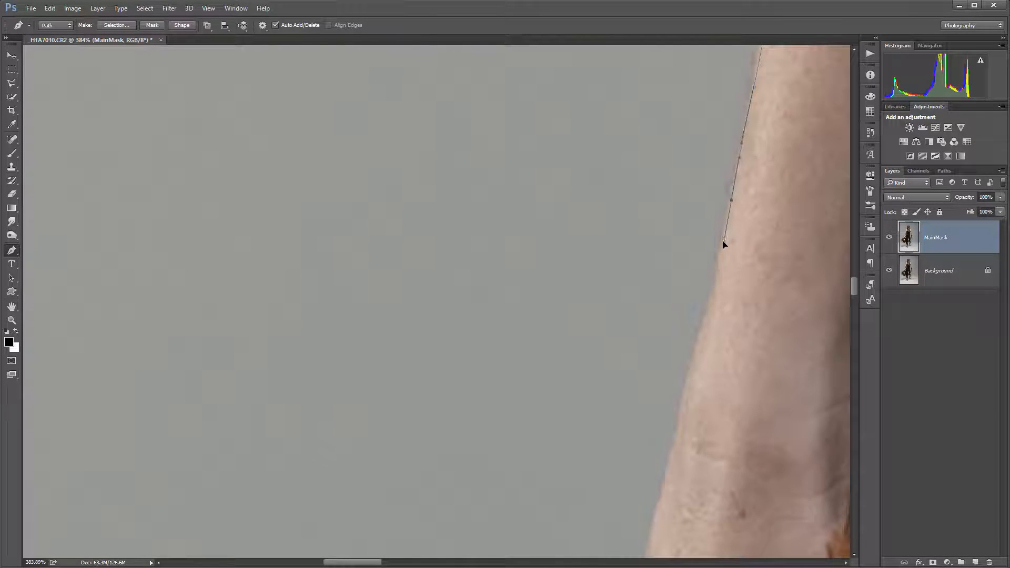
pyautogui.moveTo(695, 349); pyautogui.dragTo(685, 389)
# Step: Extend the path along the outer edge of the wrist and the back of the hand
pyautogui.moveTo(741, 372); pyautogui.dragTo(688, 147)
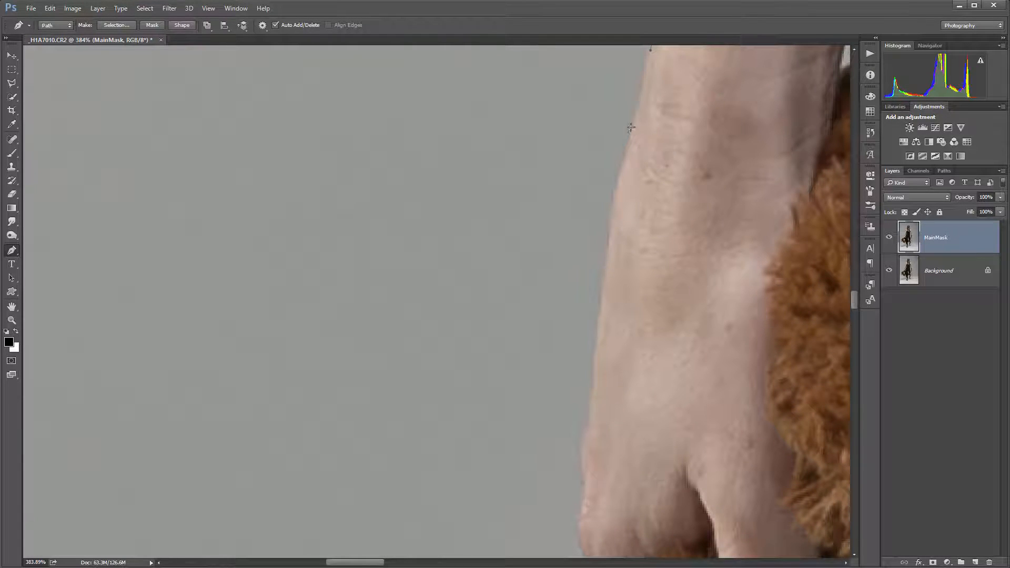
pyautogui.moveTo(623, 161); pyautogui.dragTo(624, 165)
pyautogui.moveTo(609, 229); pyautogui.dragTo(605, 276)
pyautogui.moveTo(595, 356); pyautogui.dragTo(590, 400)
# Step: Outline the knuckles and curled fingers closely, ending the segment where the hand meets the teddy bear's fur
pyautogui.moveTo(690, 397); pyautogui.dragTo(694, 158)
pyautogui.click(606, 137)
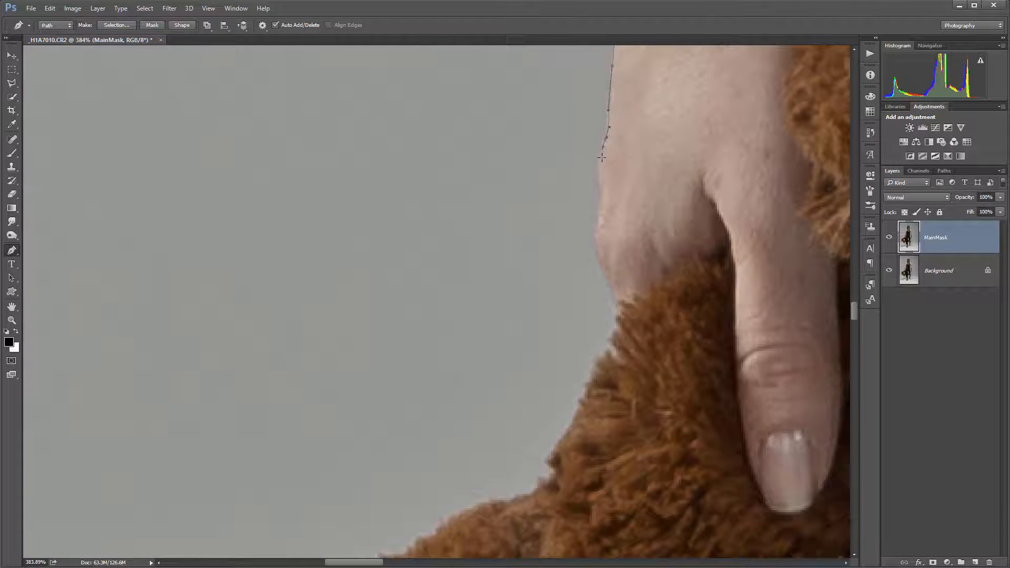
pyautogui.click(599, 169)
pyautogui.click(596, 183)
pyautogui.click(601, 197)
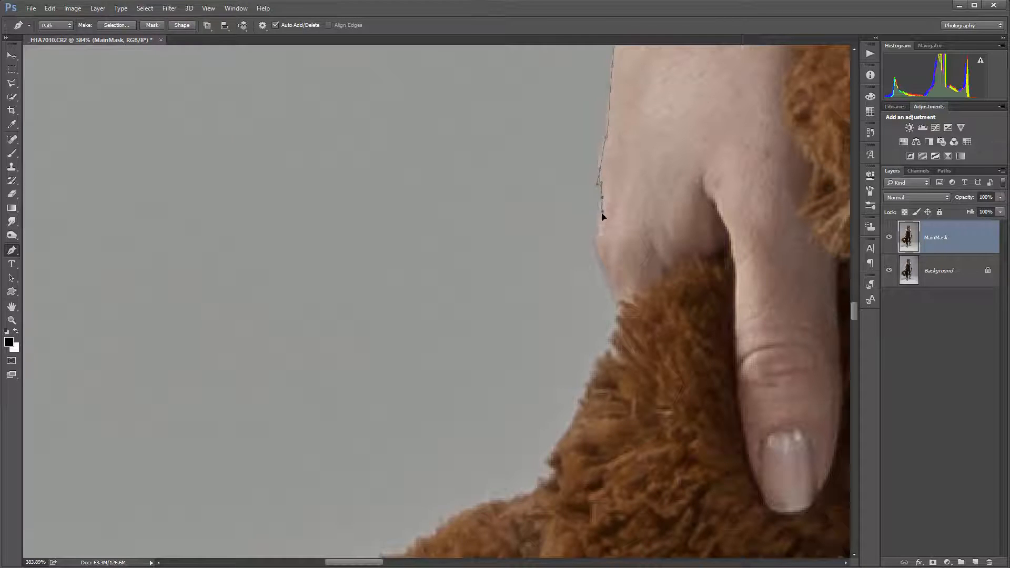
pyautogui.click(598, 240)
pyautogui.click(606, 267)
pyautogui.click(619, 305)
# Step: Run the path along the bear's fur below the hand to the tuft on its head, leaving a small background margin
pyautogui.moveTo(679, 399); pyautogui.dragTo(812, 139)
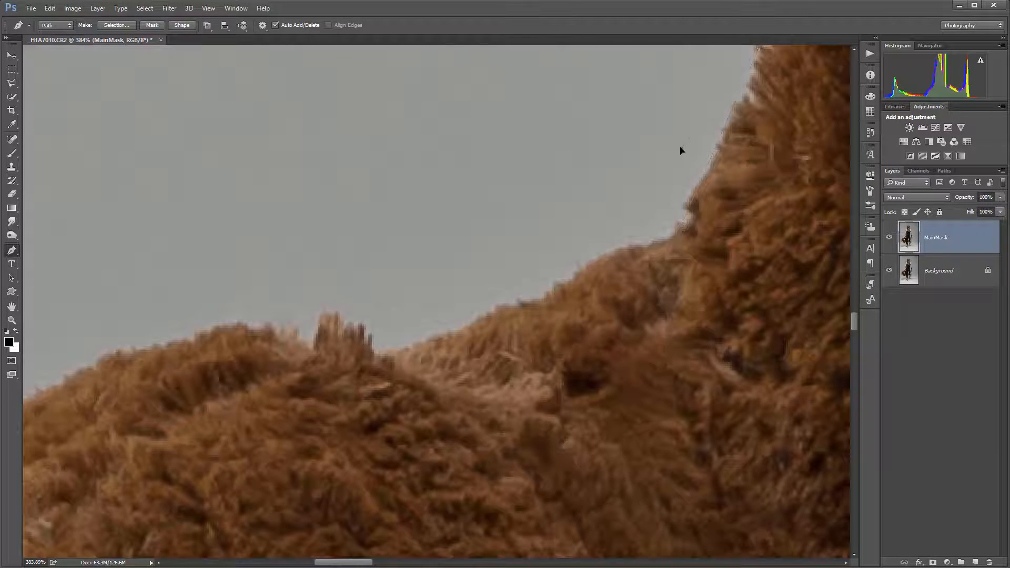
pyautogui.moveTo(759, 107); pyautogui.dragTo(711, 258)
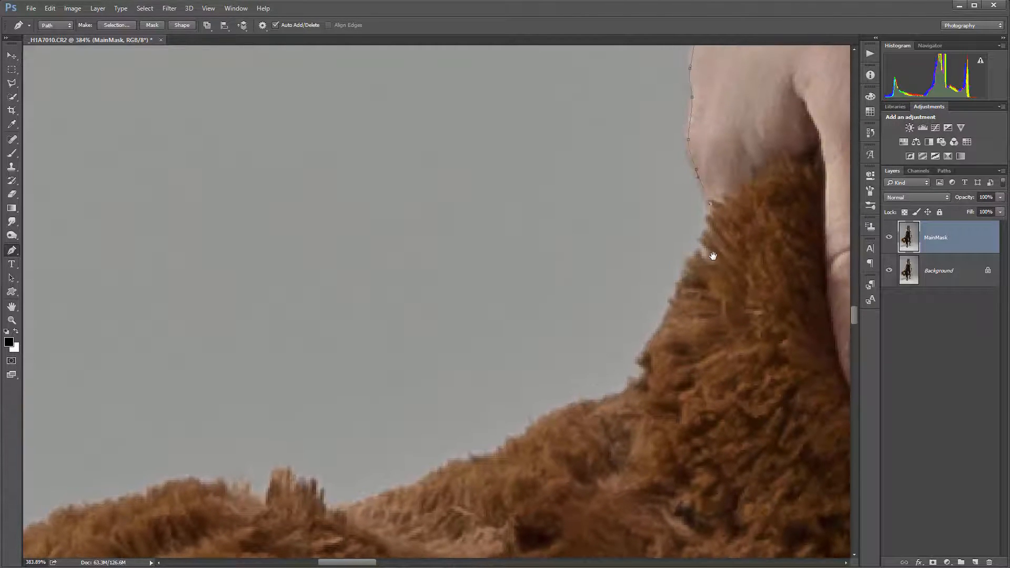
pyautogui.click(695, 213)
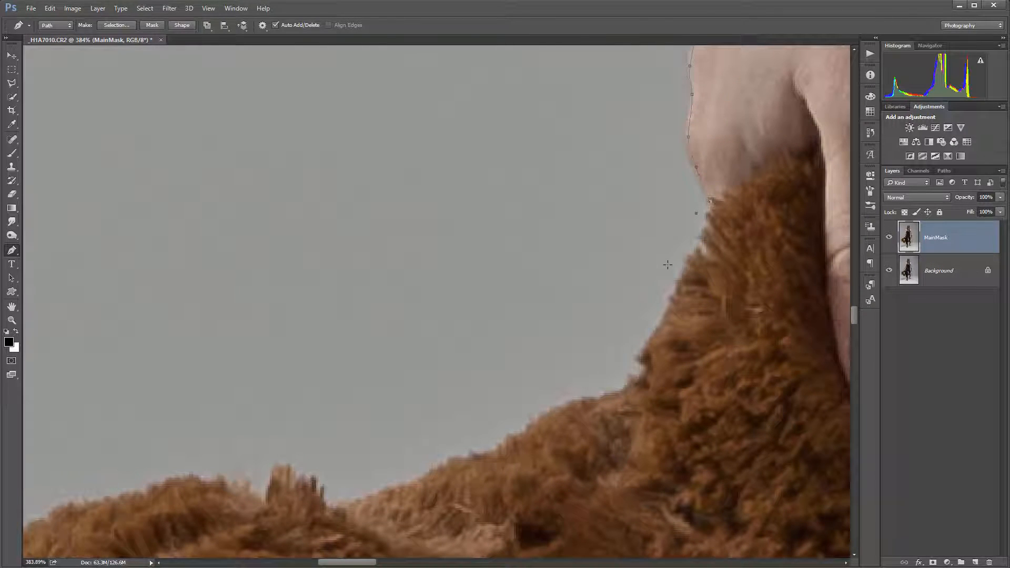
pyautogui.click(624, 350)
pyautogui.click(616, 370)
pyautogui.click(584, 381)
pyautogui.click(372, 469)
pyautogui.click(334, 474)
# Step: Carry the path over the fur tuft and along the top of the bear's head, slightly outside the fur
pyautogui.moveTo(482, 464); pyautogui.dragTo(763, 173)
pyautogui.click(555, 155)
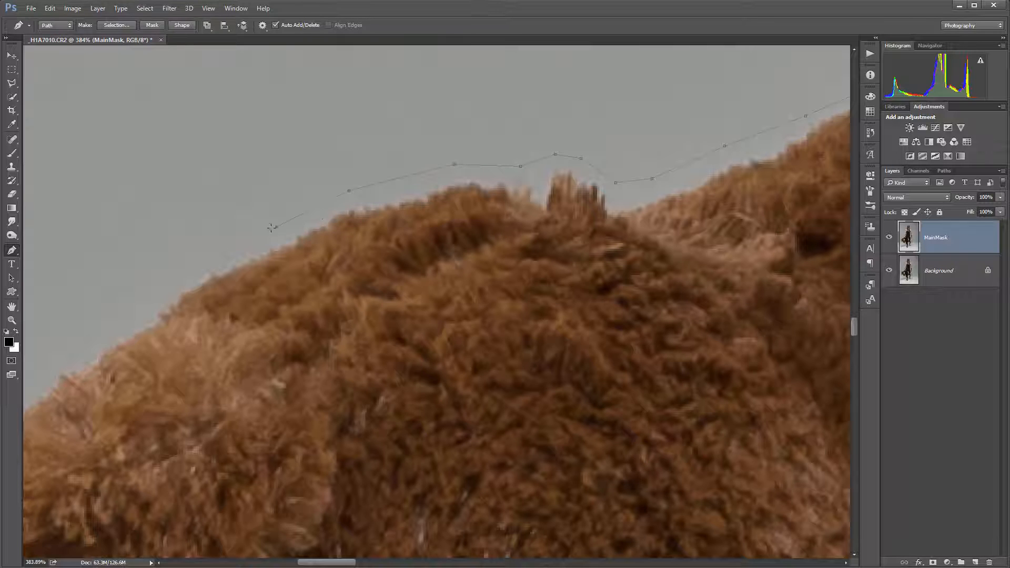
pyautogui.click(178, 270)
pyautogui.moveTo(310, 265); pyautogui.dragTo(539, 135)
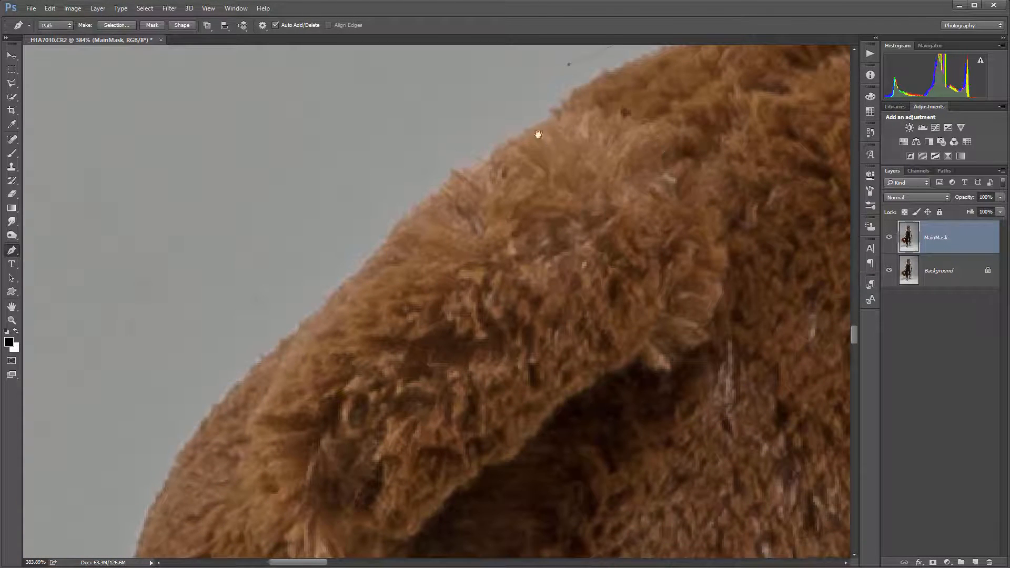
pyautogui.click(371, 220)
# Step: Continue the loose outline down the outer side of the bear's head
pyautogui.moveTo(412, 365); pyautogui.dragTo(766, 80)
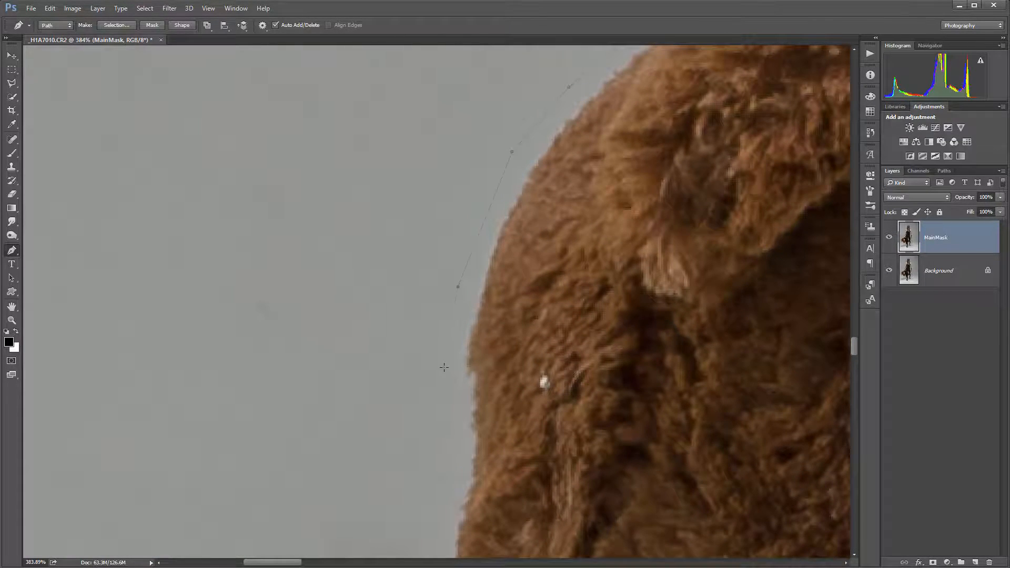
pyautogui.moveTo(561, 410); pyautogui.dragTo(629, 106)
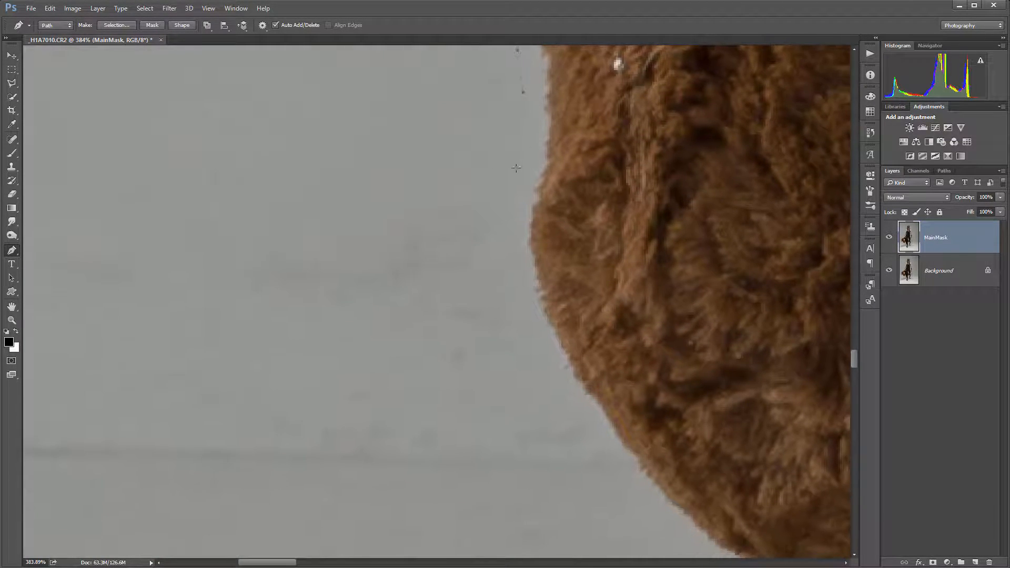
pyautogui.click(516, 168)
# Step: Outline the bear's lower ear loosely and follow the notch between the ear and the hanging arm
pyautogui.moveTo(712, 513); pyautogui.dragTo(426, 189)
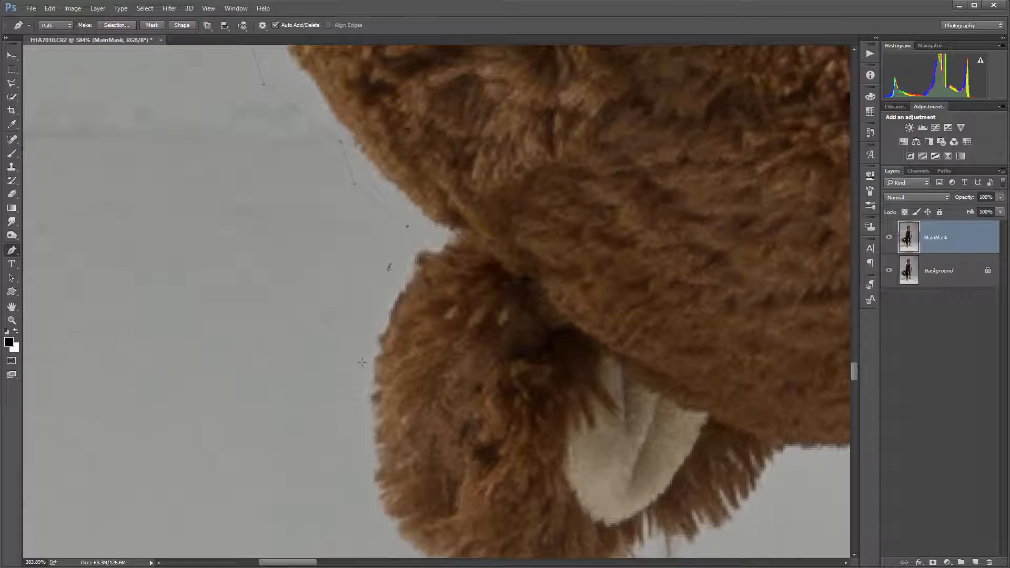
pyautogui.moveTo(546, 388); pyautogui.dragTo(458, 160)
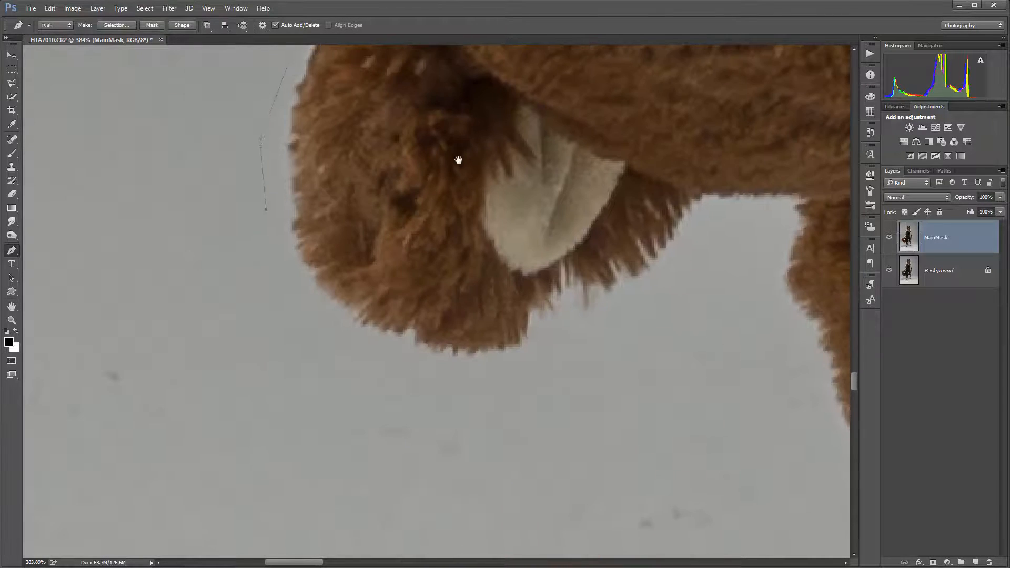
pyautogui.moveTo(350, 346); pyautogui.dragTo(358, 349)
pyautogui.click(706, 211)
pyautogui.click(779, 209)
pyautogui.click(769, 256)
pyautogui.click(769, 307)
# Step: Trace the outer side of the bear's hanging arm and round the bottom of its paw, slightly outside the fur
pyautogui.moveTo(734, 355); pyautogui.dragTo(413, 273)
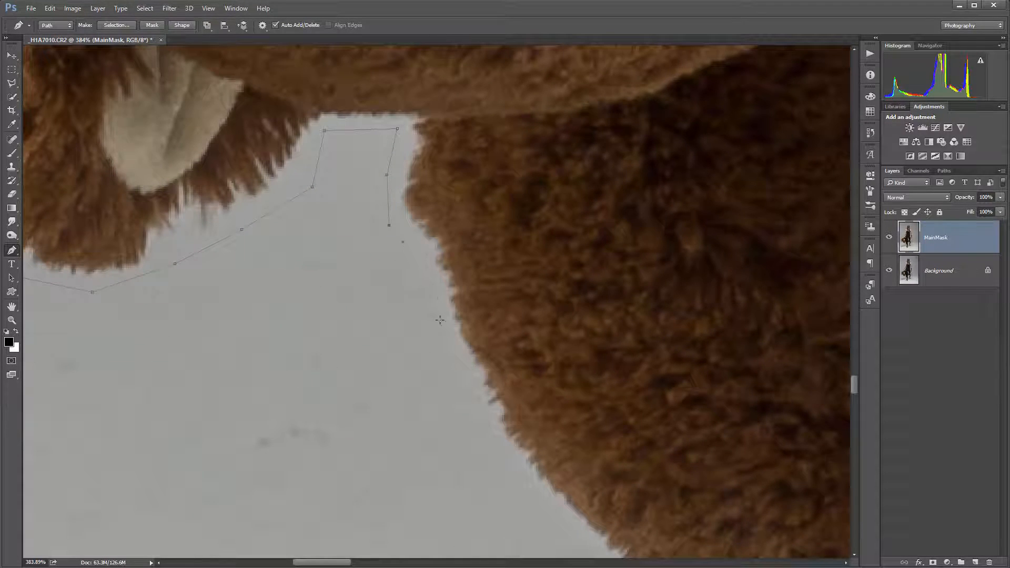
pyautogui.moveTo(661, 409); pyautogui.dragTo(557, 178)
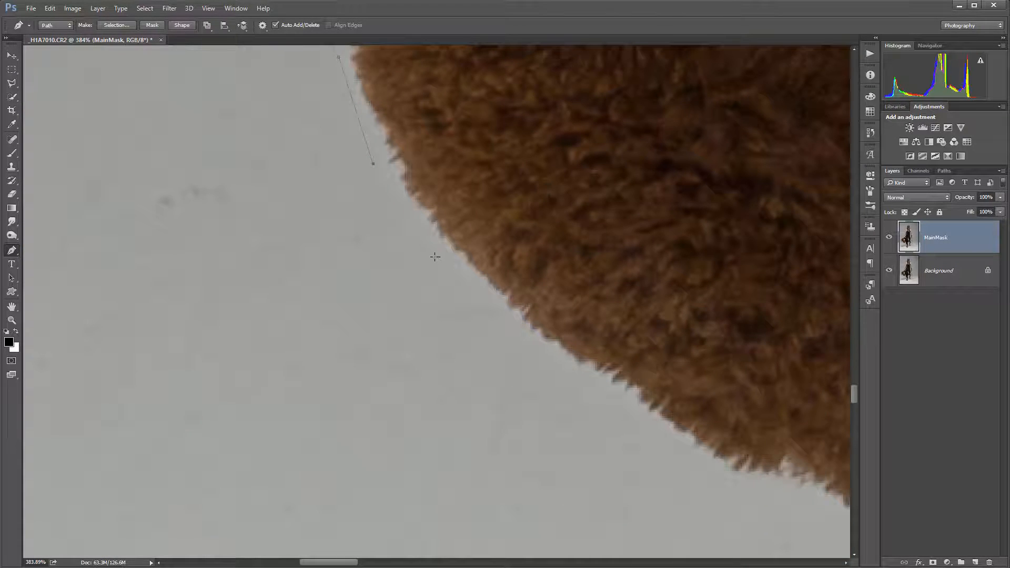
pyautogui.click(639, 447)
pyautogui.moveTo(776, 441); pyautogui.dragTo(403, 288)
pyautogui.click(366, 344)
pyautogui.click(434, 358)
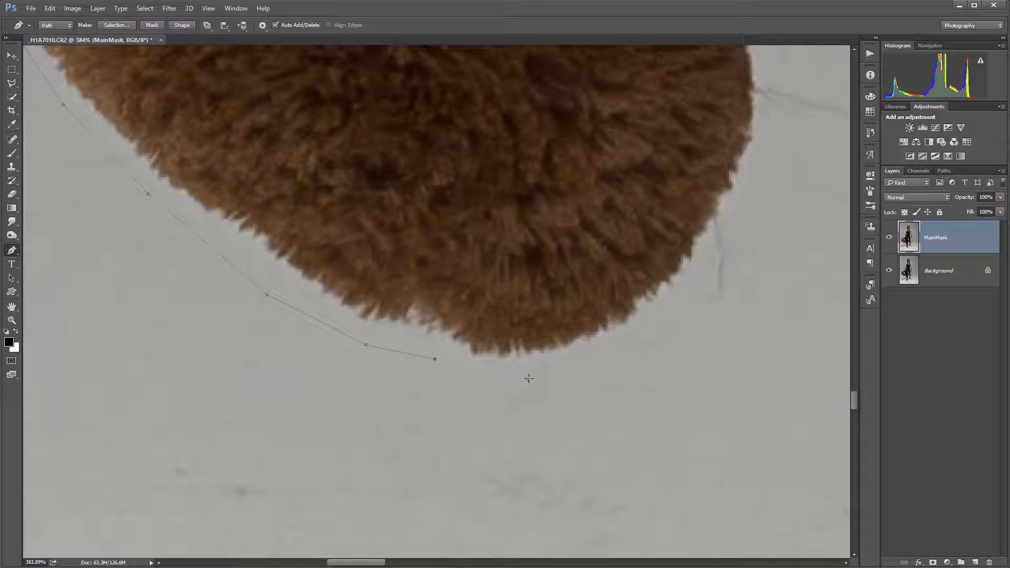
pyautogui.click(527, 379)
pyautogui.click(642, 345)
# Step: Bring the path up the inner side of the bear's paw into the narrow background gap beside its body
pyautogui.click(752, 205)
pyautogui.moveTo(773, 136); pyautogui.dragTo(657, 323)
pyautogui.click(659, 320)
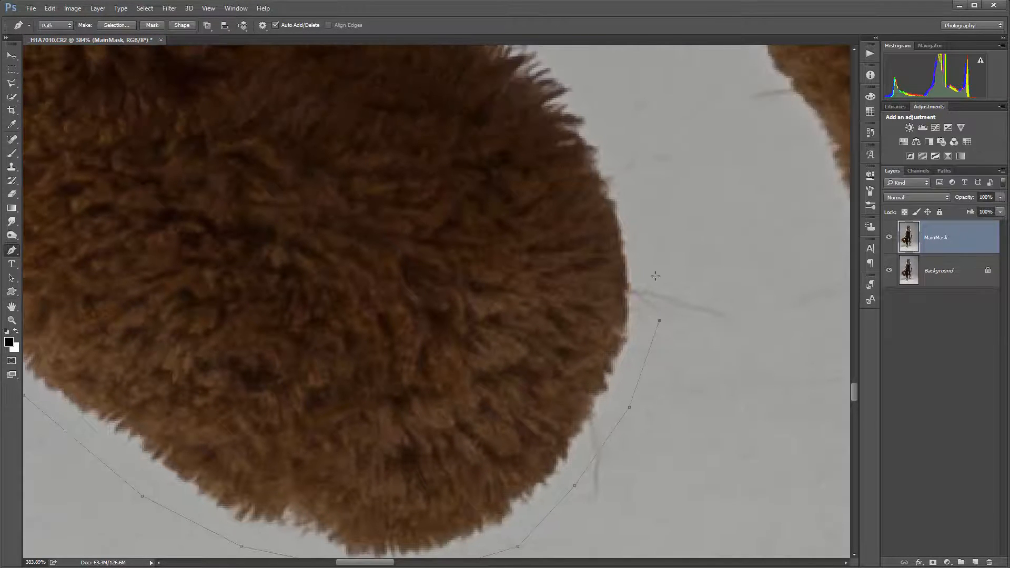
pyautogui.click(609, 137)
pyautogui.moveTo(609, 138); pyautogui.dragTo(618, 268)
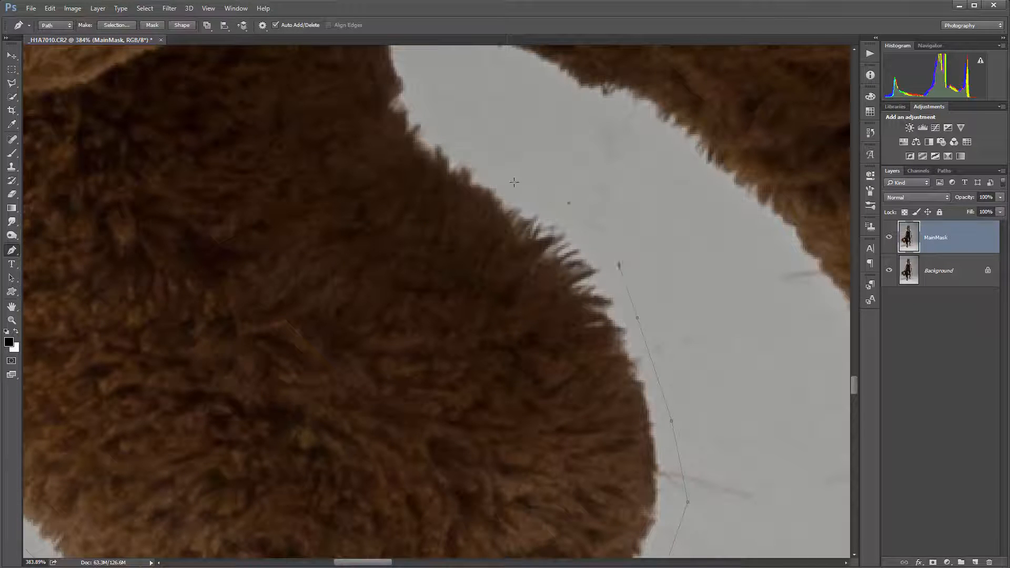
pyautogui.click(428, 77)
pyautogui.moveTo(498, 117); pyautogui.dragTo(538, 301)
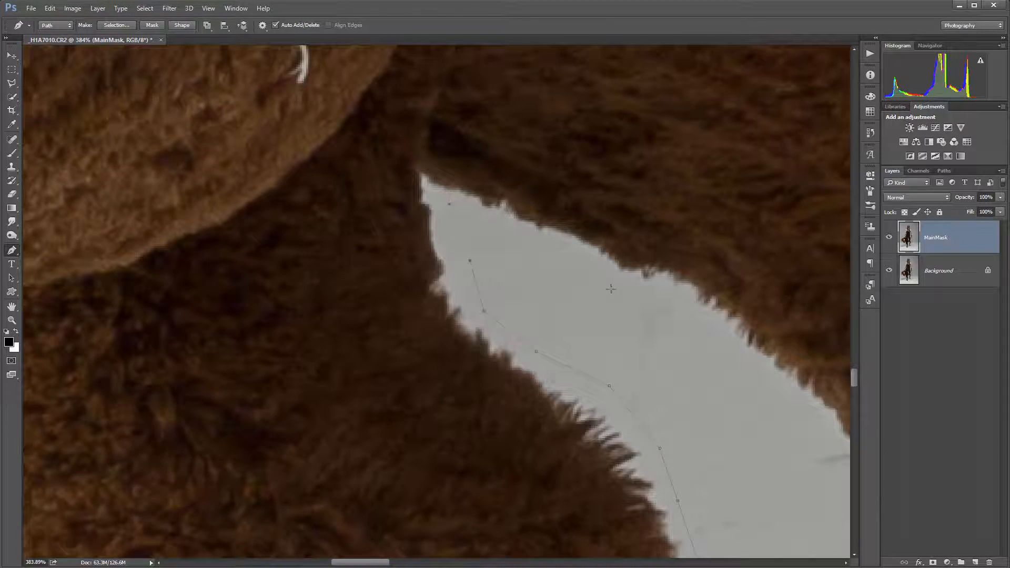
# Step: Continue the path out of the narrow gap and down the edge of the bear's body, slightly outside the fur
pyautogui.moveTo(610, 289); pyautogui.dragTo(679, 312)
pyautogui.moveTo(766, 349); pyautogui.dragTo(394, 164)
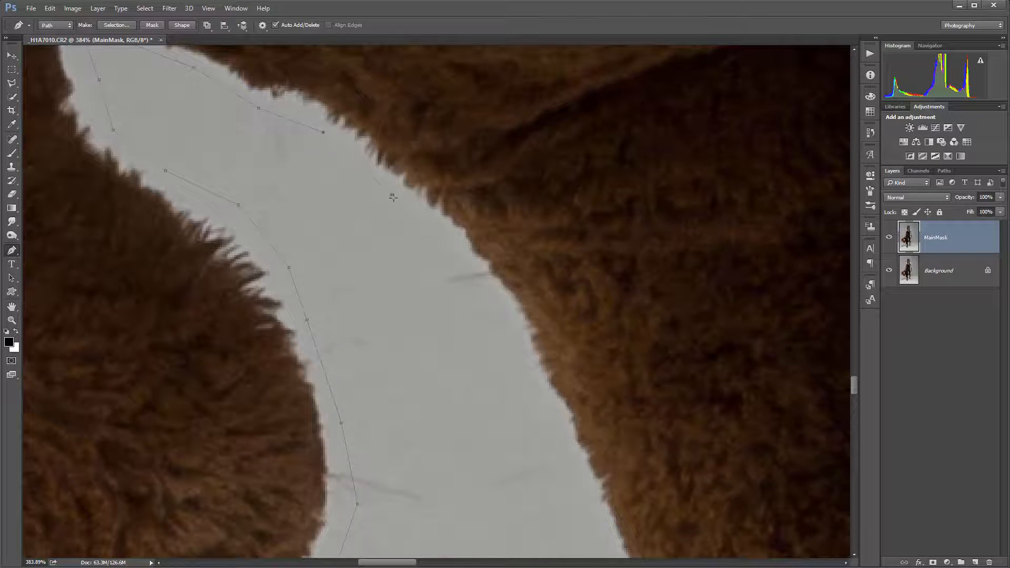
pyautogui.click(392, 196)
pyautogui.moveTo(632, 424); pyautogui.dragTo(548, 42)
pyautogui.click(472, 91)
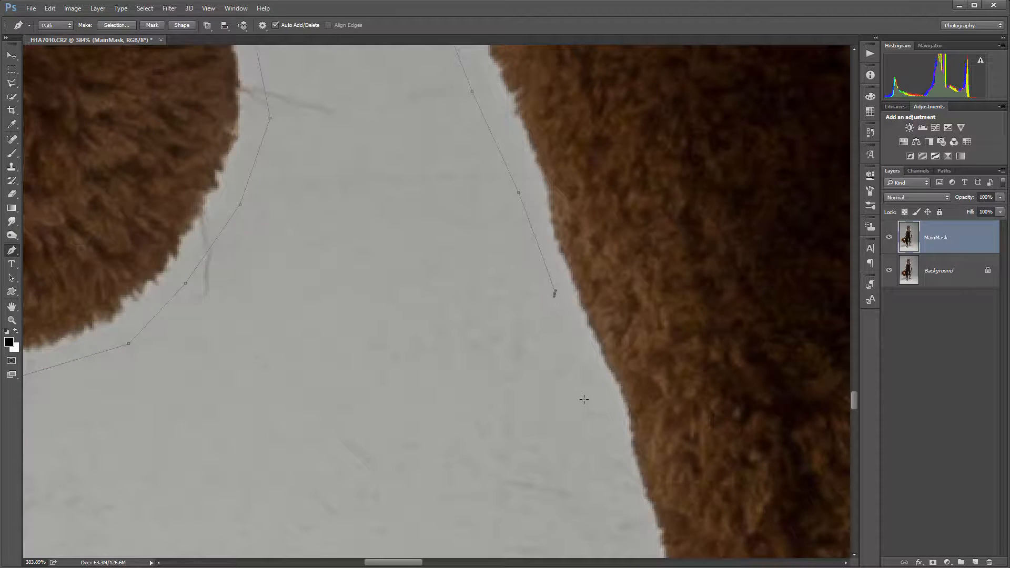
# Step: Extend the loose path down the outer edge of the bear's leg toward its foot
pyautogui.click(583, 399)
pyautogui.moveTo(663, 422); pyautogui.dragTo(566, 49)
pyautogui.click(507, 139)
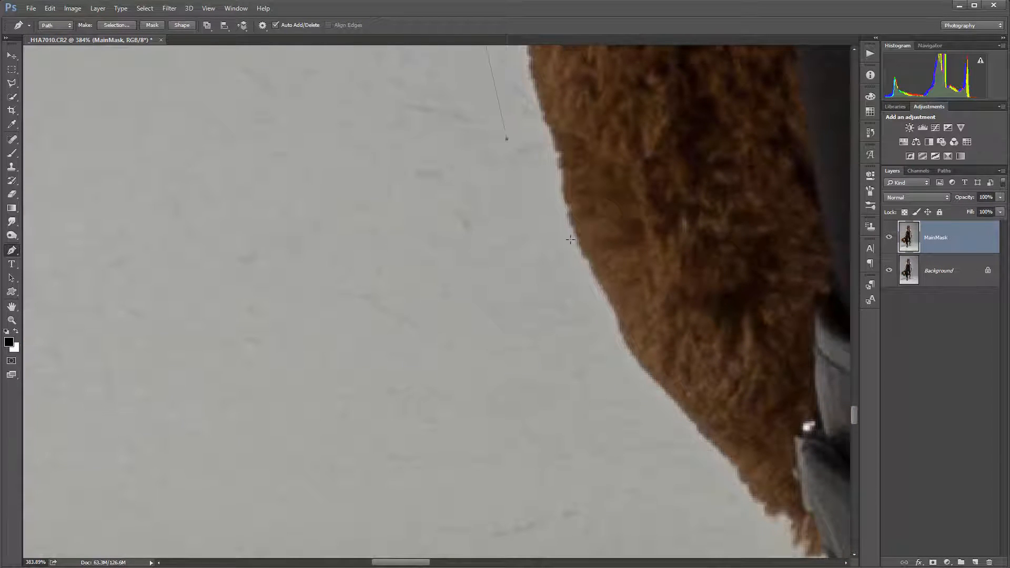
pyautogui.moveTo(585, 343); pyautogui.dragTo(590, 350)
pyautogui.moveTo(689, 351); pyautogui.dragTo(481, 92)
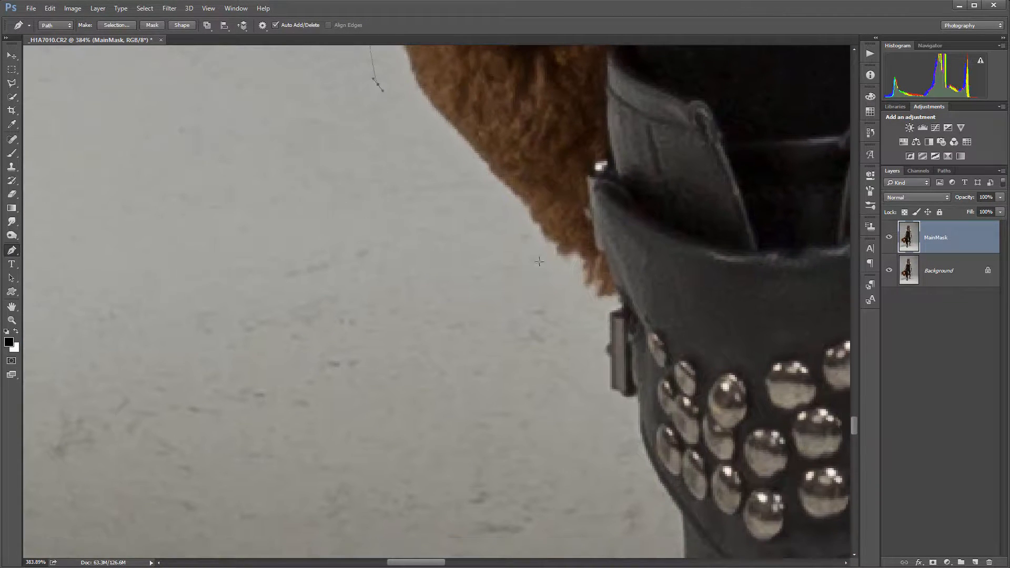
# Step: Bring the path past the bear's furry foot to the boot and follow the outer edge of its metal buckle
pyautogui.click(465, 201)
pyautogui.click(610, 313)
pyautogui.click(612, 345)
pyautogui.moveTo(635, 390); pyautogui.dragTo(618, 160)
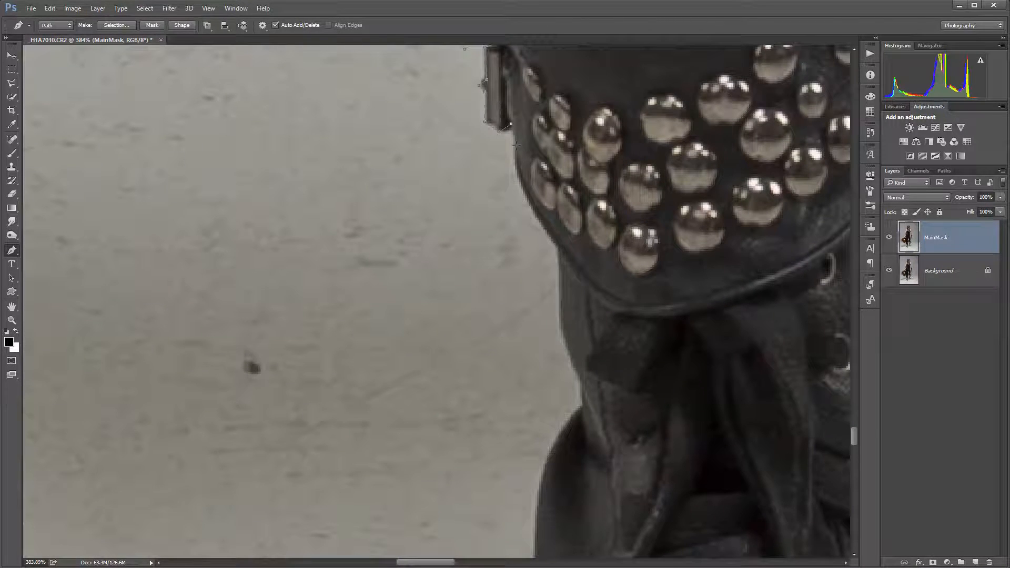
# Step: Trace the curved edge of the studded boot cuff down to where it meets the boot shaft
pyautogui.click(520, 176)
pyautogui.click(540, 218)
pyautogui.click(559, 247)
pyautogui.scroll(-5, 575, 332)
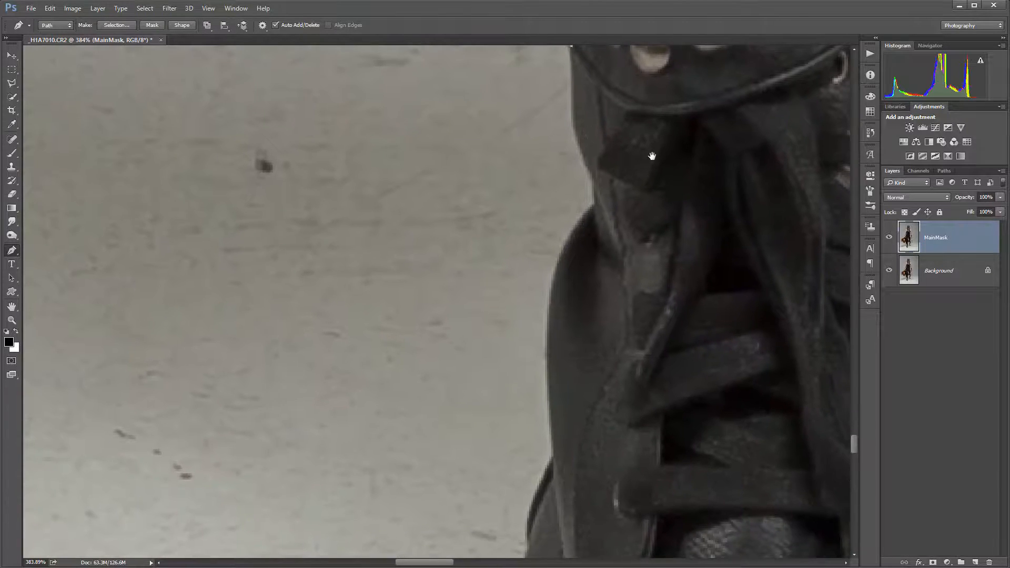
# Step: Lead the path from the shoulder over the stray hair strand and up beside the hair, leaving a background margin
pyautogui.scroll(5, 644, 137)
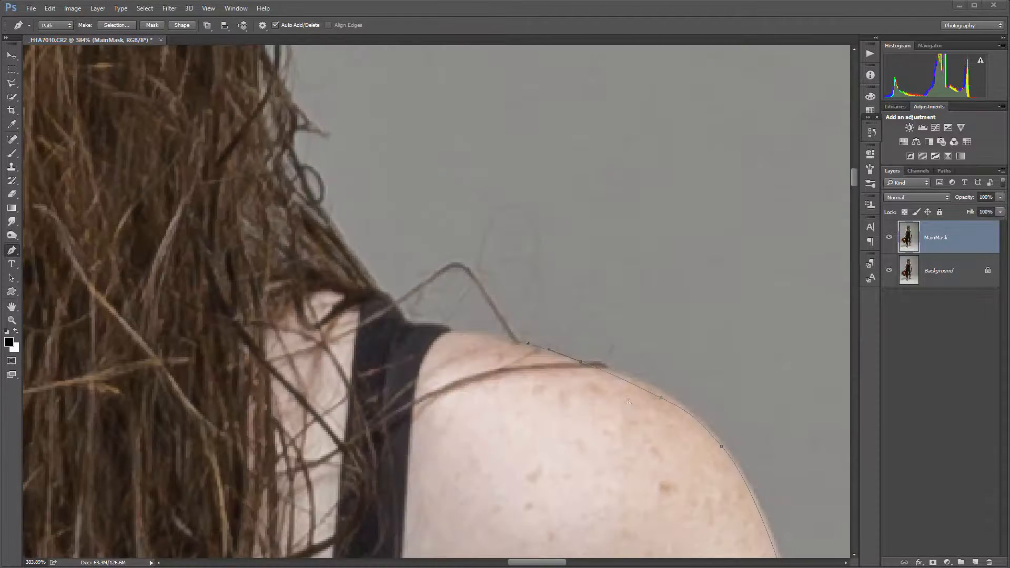
pyautogui.click(533, 298)
pyautogui.click(352, 238)
pyautogui.click(355, 214)
pyautogui.click(342, 111)
# Step: Continue the loose outline up the side of the hair toward the crown, well outside the strands
pyautogui.moveTo(443, 89); pyautogui.dragTo(535, 484)
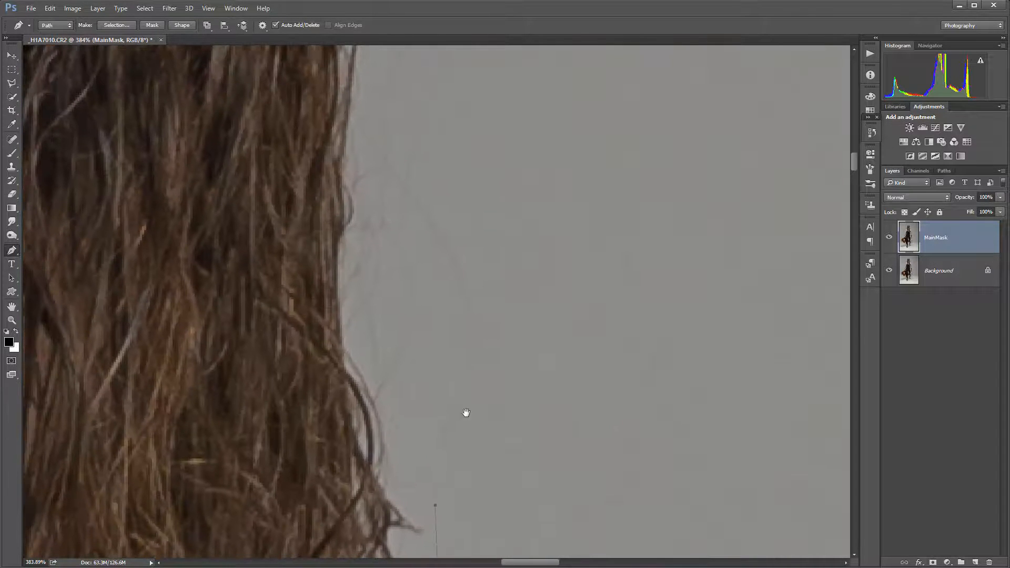
pyautogui.click(434, 386)
pyautogui.moveTo(494, 119); pyautogui.dragTo(610, 536)
pyautogui.moveTo(552, 203); pyautogui.dragTo(736, 522)
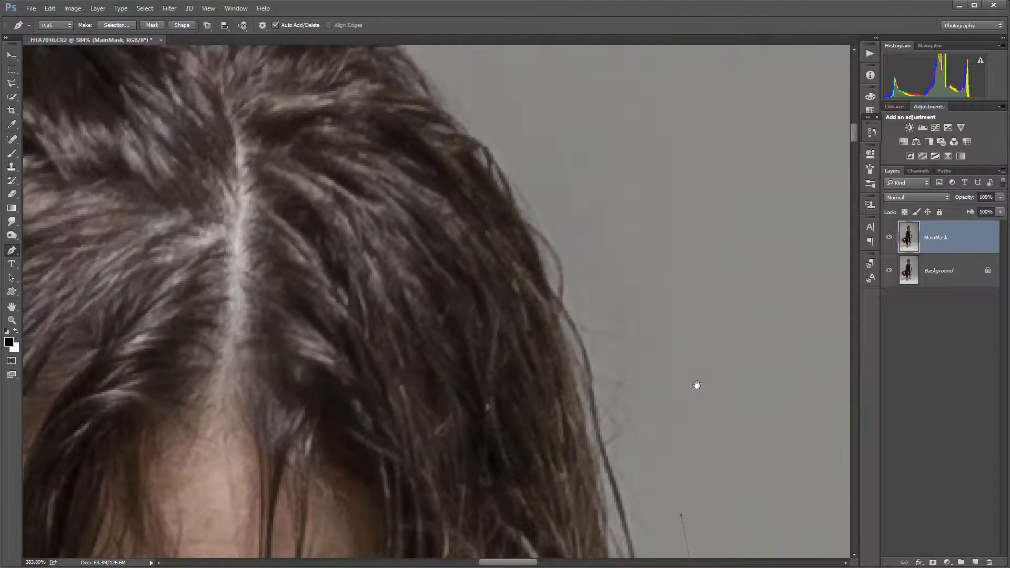
pyautogui.click(666, 330)
# Step: Carry the loose path across the top of the head, keeping clear of the flyaway hairs
pyautogui.moveTo(440, 146); pyautogui.dragTo(613, 440)
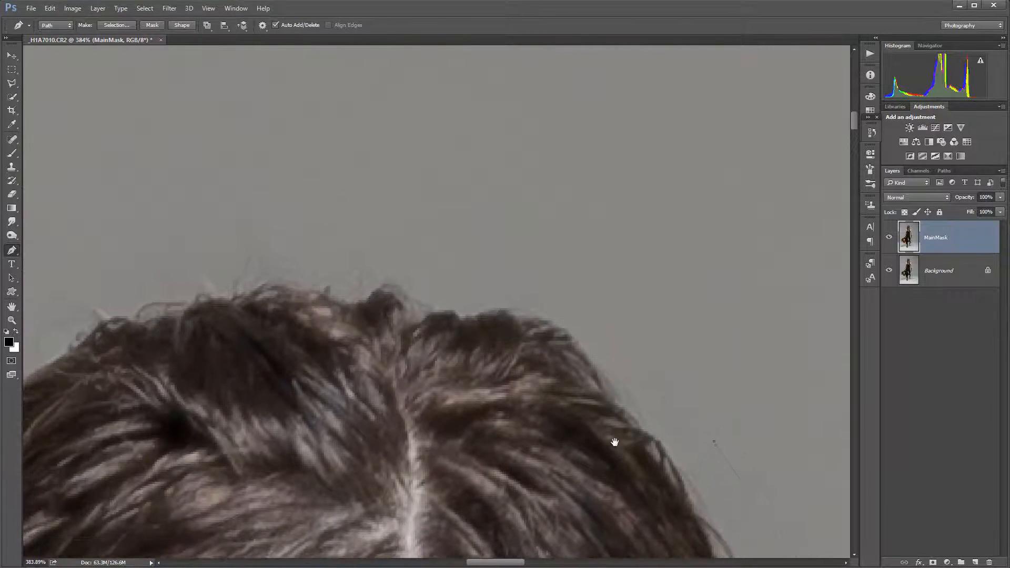
pyautogui.click(605, 326)
pyautogui.click(522, 326)
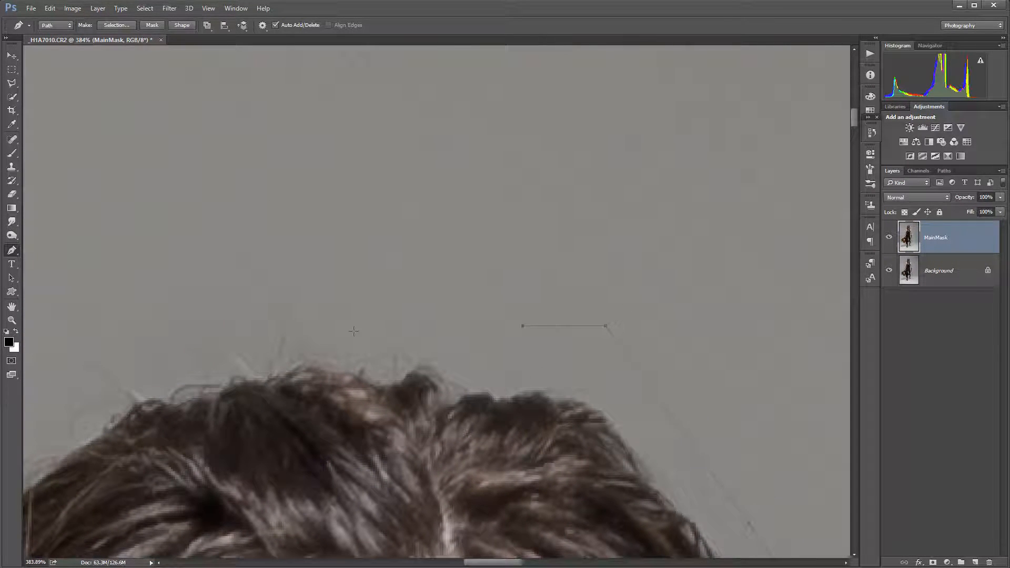
pyautogui.click(244, 304)
# Step: Round the crown and start down the opposite side of the head with a wide margin outside the hair
pyautogui.moveTo(290, 453); pyautogui.dragTo(658, 333)
pyautogui.click(675, 205)
pyautogui.click(552, 263)
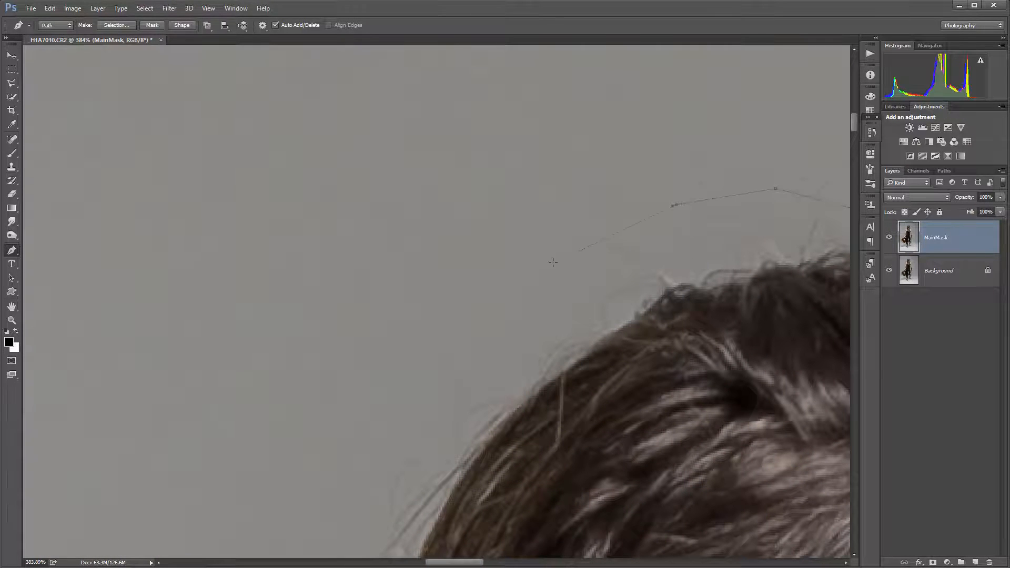
pyautogui.moveTo(550, 489); pyautogui.dragTo(662, 179)
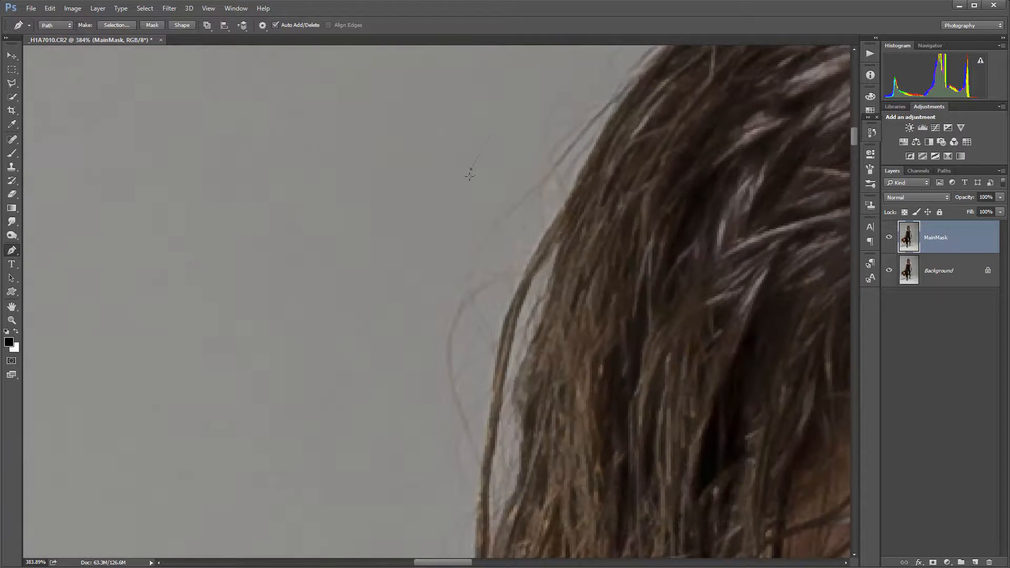
# Step: Outline the rest of the hair loosely down to the shoulder and close the path at the shoulder edge
pyautogui.click(405, 477)
pyautogui.moveTo(526, 537); pyautogui.dragTo(550, 140)
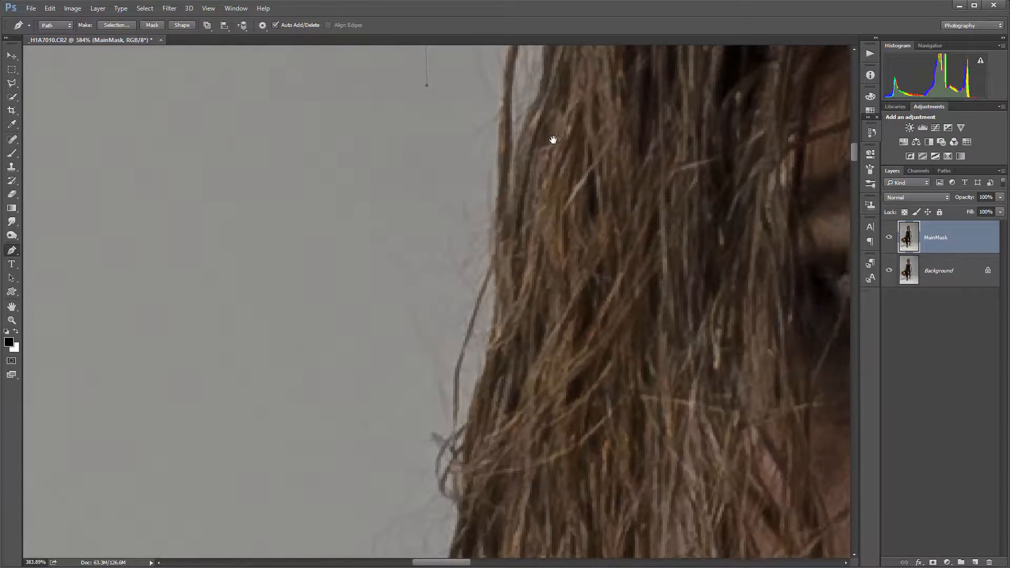
pyautogui.click(416, 178)
pyautogui.click(338, 459)
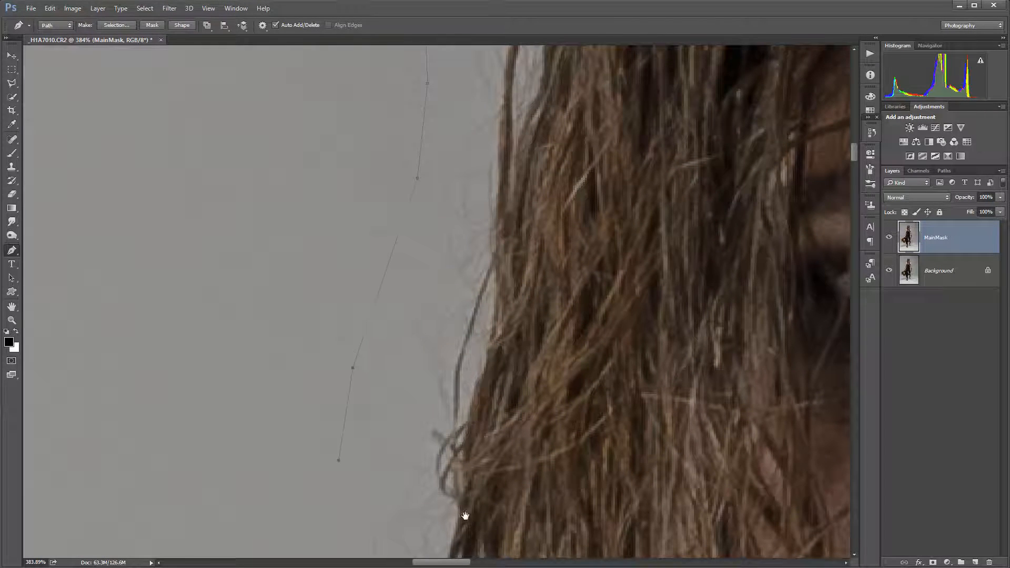
pyautogui.moveTo(457, 523); pyautogui.dragTo(555, 148)
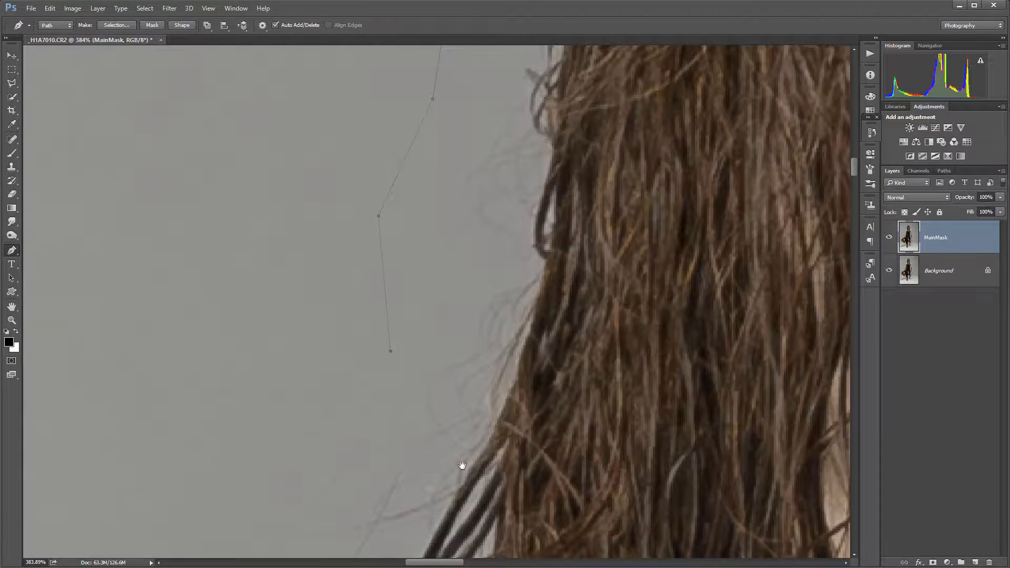
pyautogui.moveTo(461, 465); pyautogui.dragTo(553, 198)
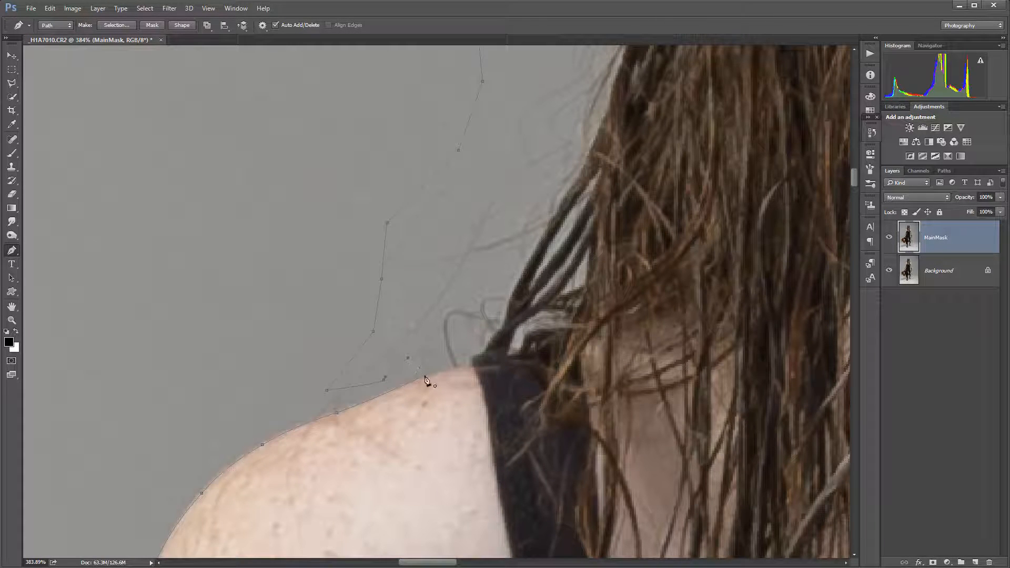
# Step: Start a new subpath at the top of the gap between the bear-holding arm and torso, tracing down the tank top's edge
pyautogui.moveTo(507, 480); pyautogui.dragTo(507, 124)
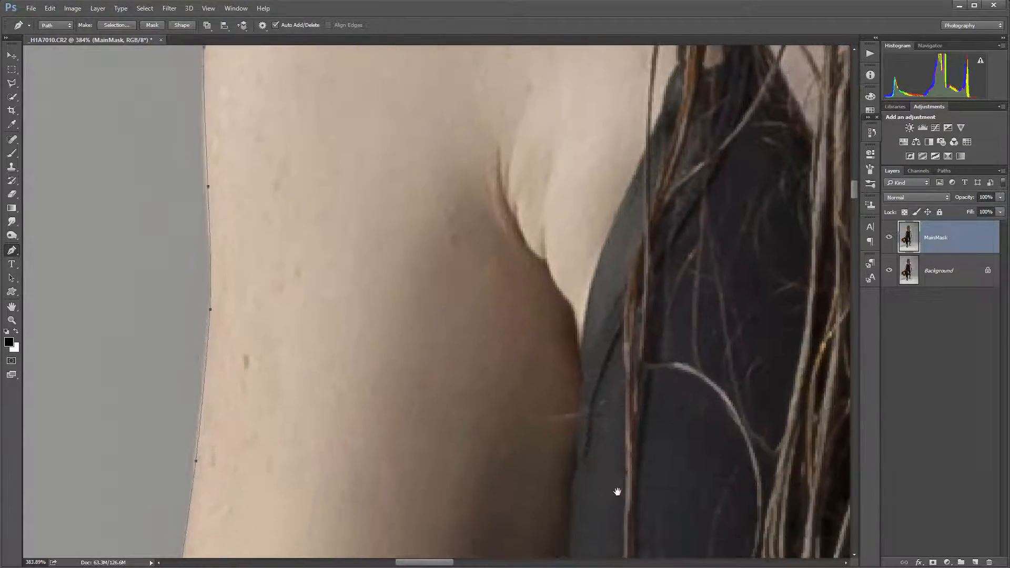
pyautogui.moveTo(615, 491); pyautogui.dragTo(515, 308)
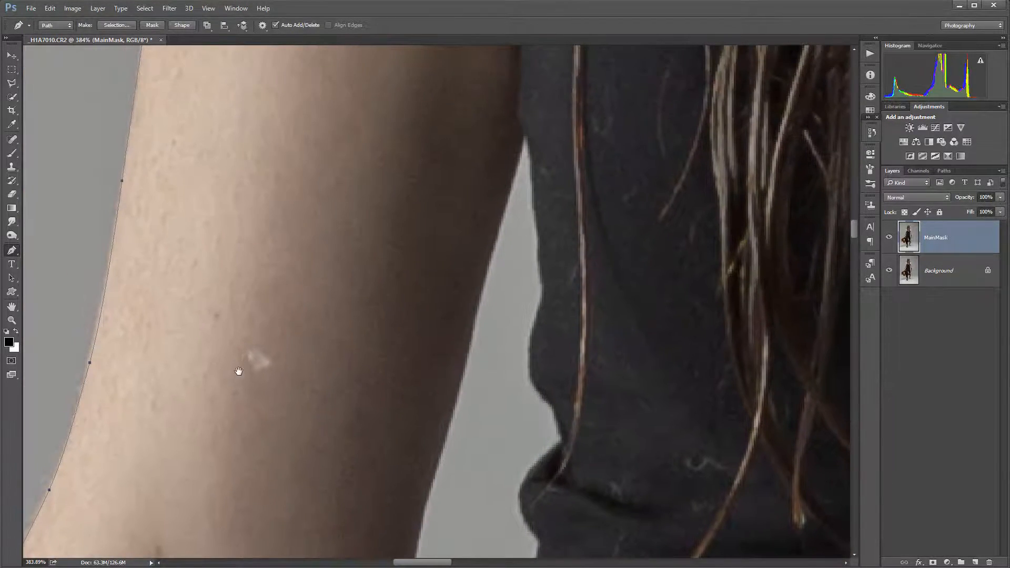
pyautogui.moveTo(238, 368); pyautogui.dragTo(466, 73)
pyautogui.hscroll(4, 543, 309)
pyautogui.scroll(5, 476, 368)
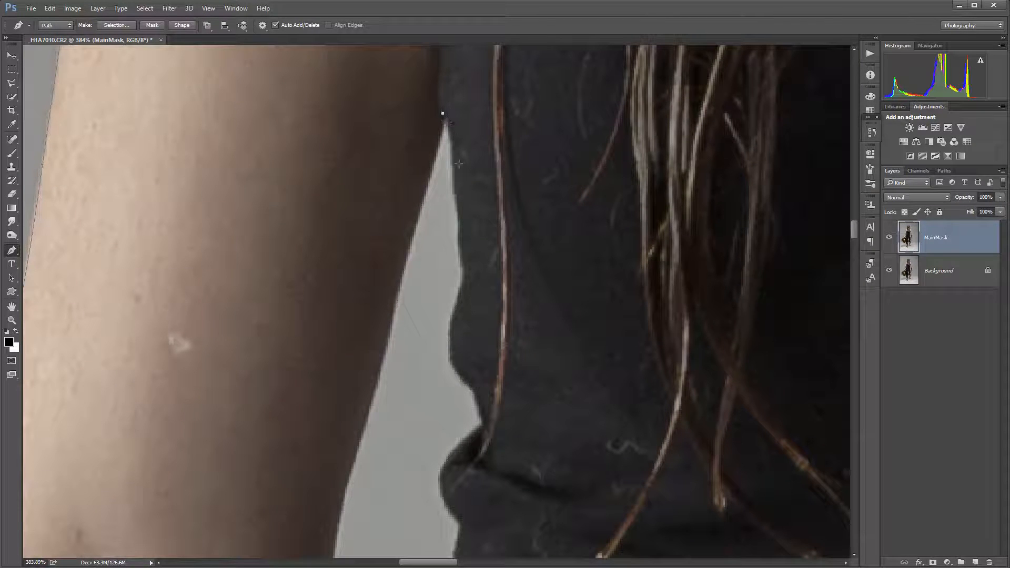
pyautogui.moveTo(459, 175); pyautogui.dragTo(461, 208)
pyautogui.click(466, 251)
pyautogui.moveTo(462, 281); pyautogui.dragTo(451, 350)
pyautogui.click(455, 369)
pyautogui.click(477, 390)
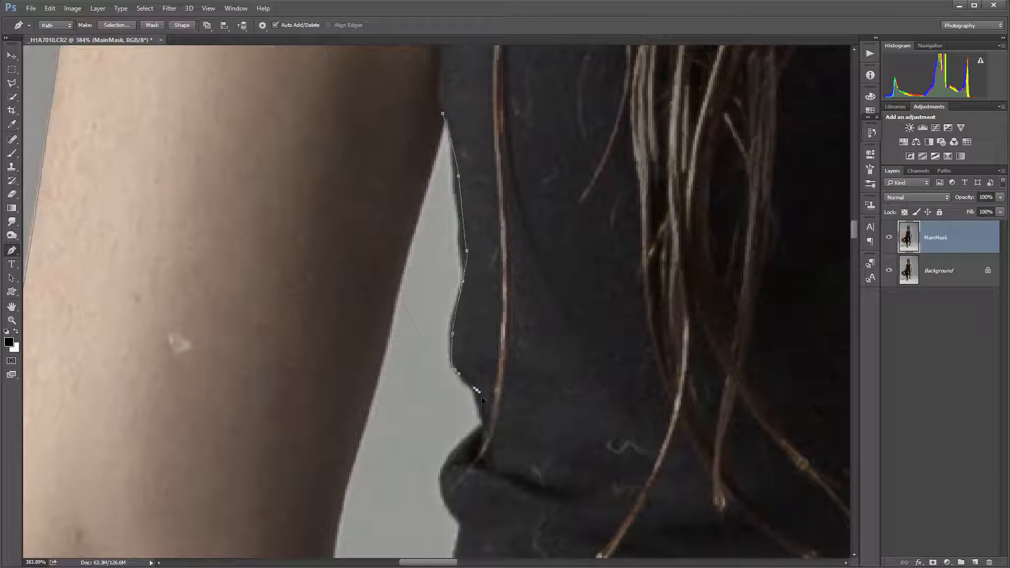
# Step: Trace around the first protruding fold of the tank top and continue down its edge
pyautogui.click(485, 421)
pyautogui.moveTo(479, 435); pyautogui.dragTo(463, 450)
pyautogui.click(444, 466)
pyautogui.moveTo(449, 507); pyautogui.dragTo(455, 512)
pyautogui.moveTo(545, 439); pyautogui.dragTo(552, 134)
pyautogui.click(554, 152)
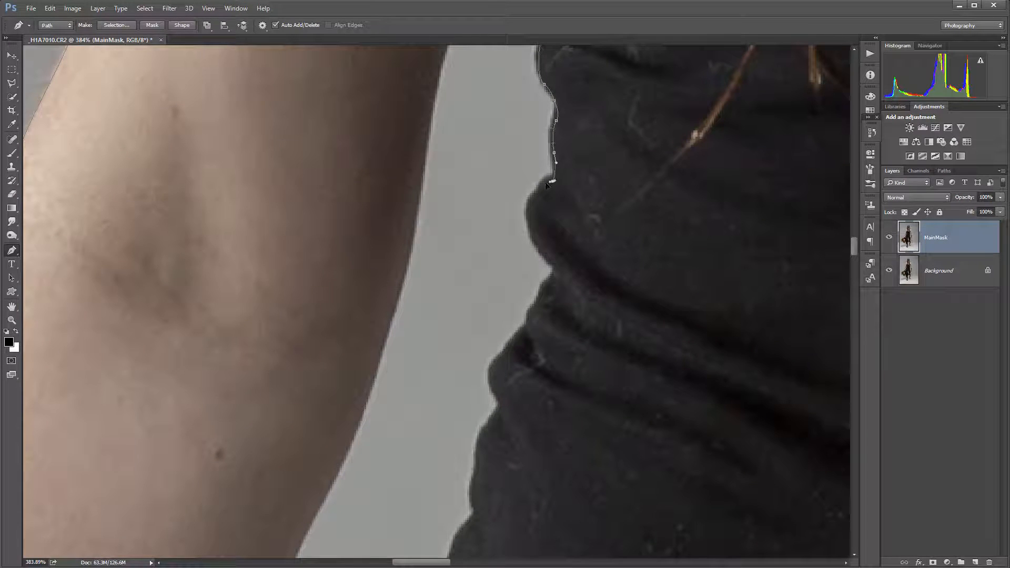
# Step: Follow the outline of the next bulging fold in the tank top and the notch below it
pyautogui.click(552, 181)
pyautogui.click(528, 198)
pyautogui.moveTo(532, 233); pyautogui.dragTo(533, 242)
pyautogui.click(558, 276)
pyautogui.moveTo(539, 294); pyautogui.dragTo(539, 307)
# Step: Trace the tank top's lower waist folds down to the crease beneath the last bulge
pyautogui.click(527, 319)
pyautogui.click(518, 334)
pyautogui.click(497, 361)
pyautogui.moveTo(494, 385); pyautogui.dragTo(499, 393)
pyautogui.click(501, 402)
pyautogui.moveTo(578, 366); pyautogui.dragTo(638, 32)
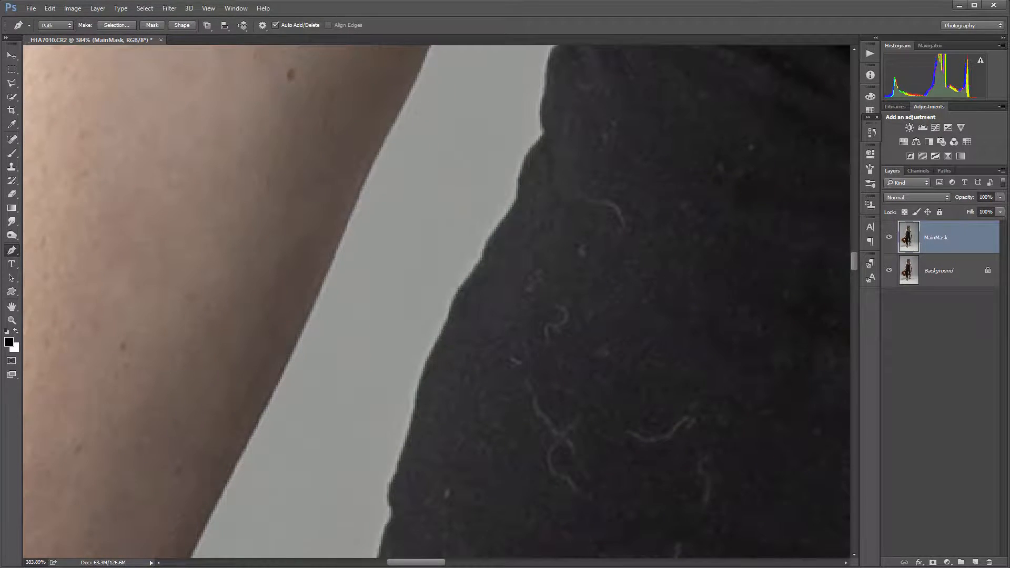
# Step: Create a vector mask on the MainMask layer from the finished path and hide the Background layer
pyautogui.hotkey('ctrl', '0')
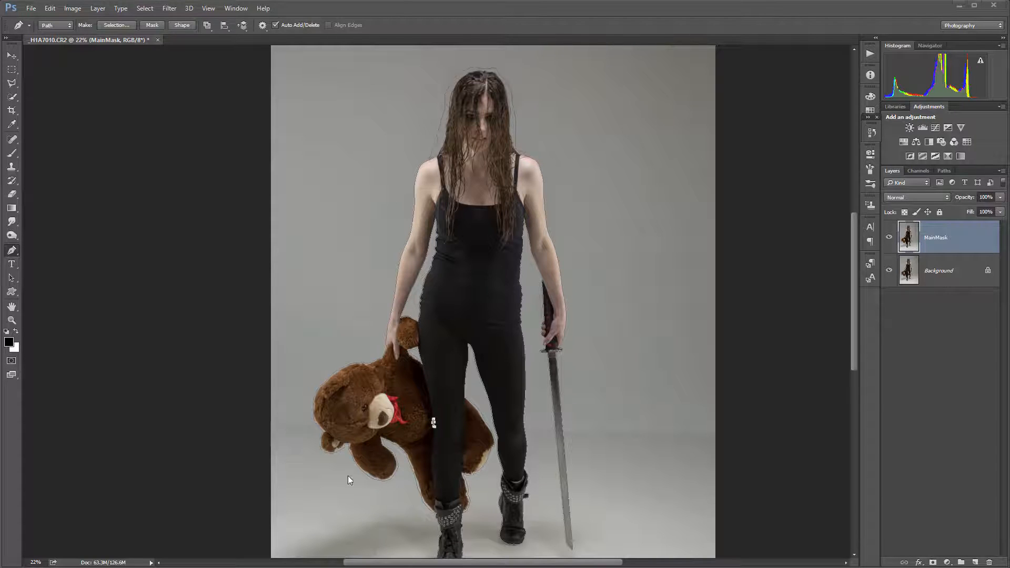
pyautogui.rightClick(522, 151)
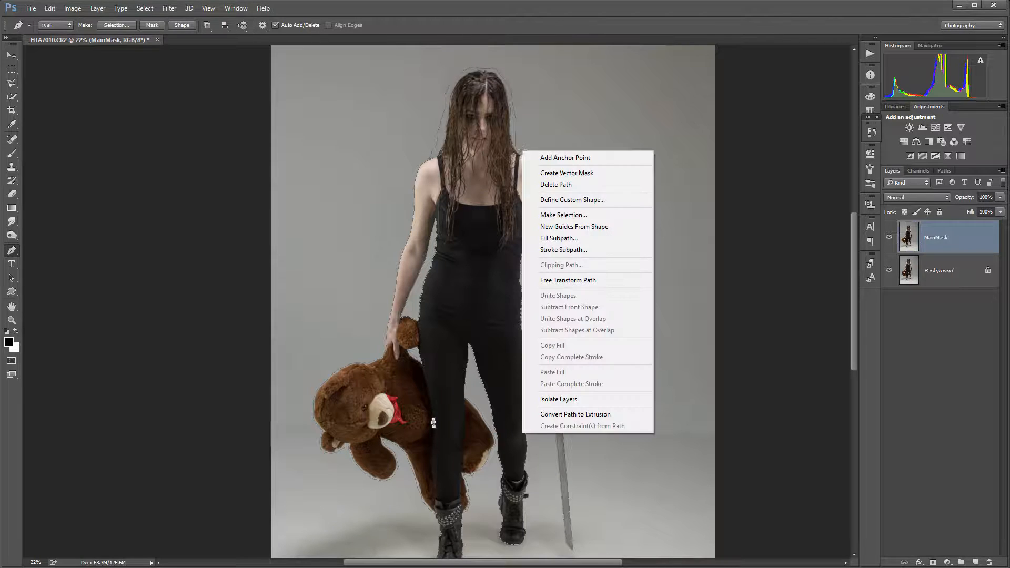
pyautogui.click(618, 172)
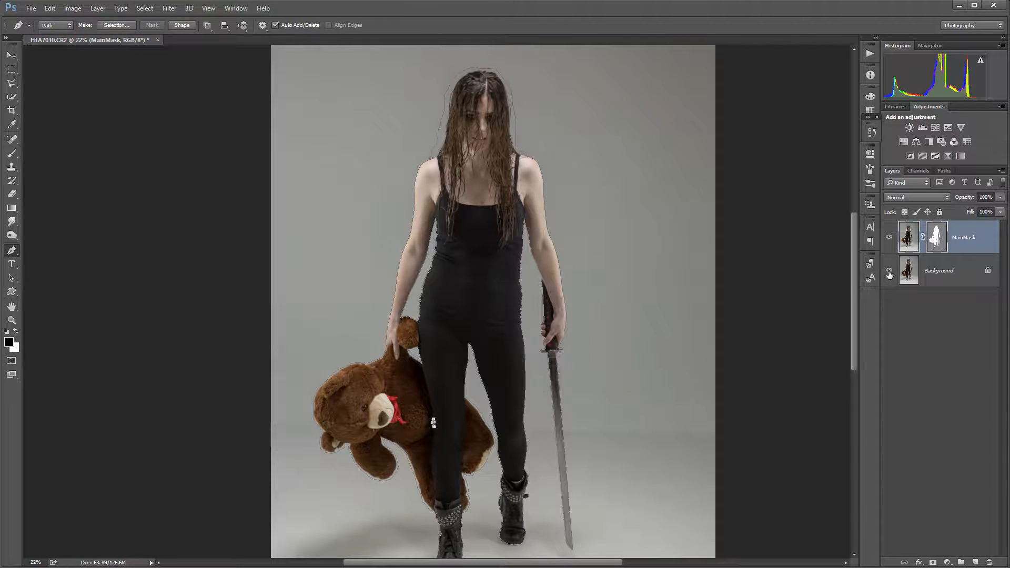
pyautogui.click(888, 270)
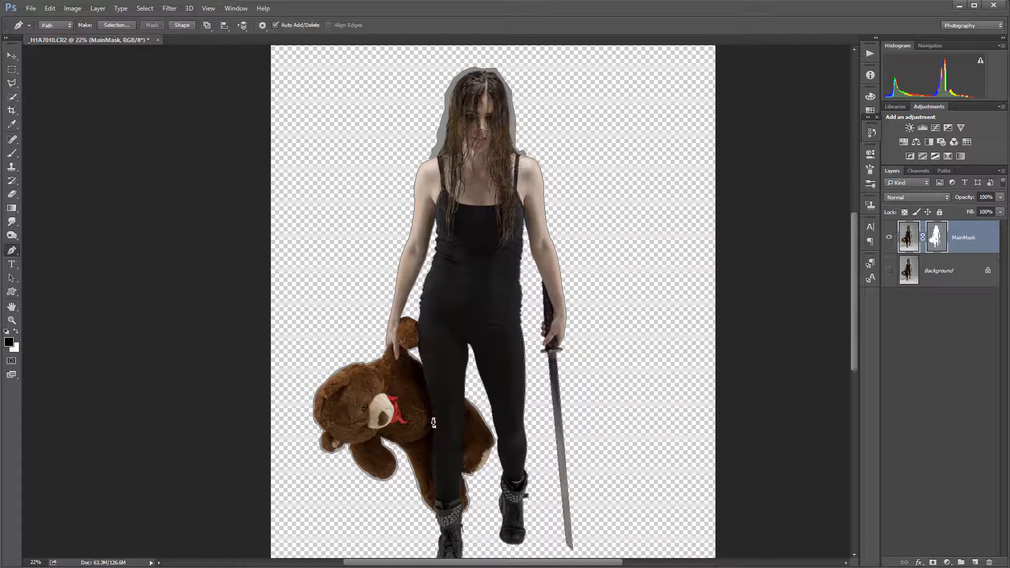
# Step: Start a Color Range selection on the MainMask layer and sample the grey backdrop beside and above the hair
pyautogui.scroll(3, 490, 100)
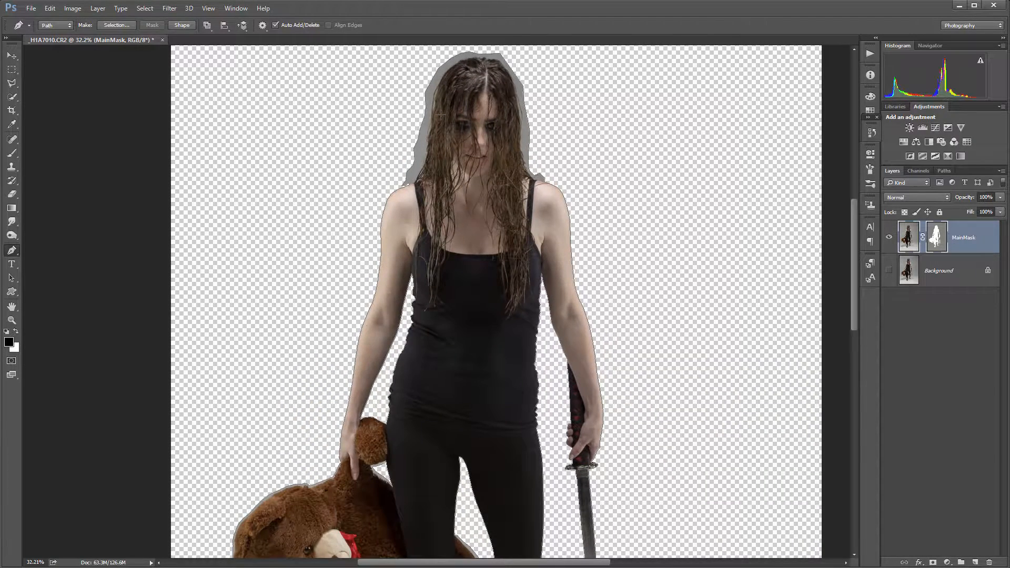
pyautogui.scroll(3, 441, 121)
pyautogui.scroll(3, 456, 166)
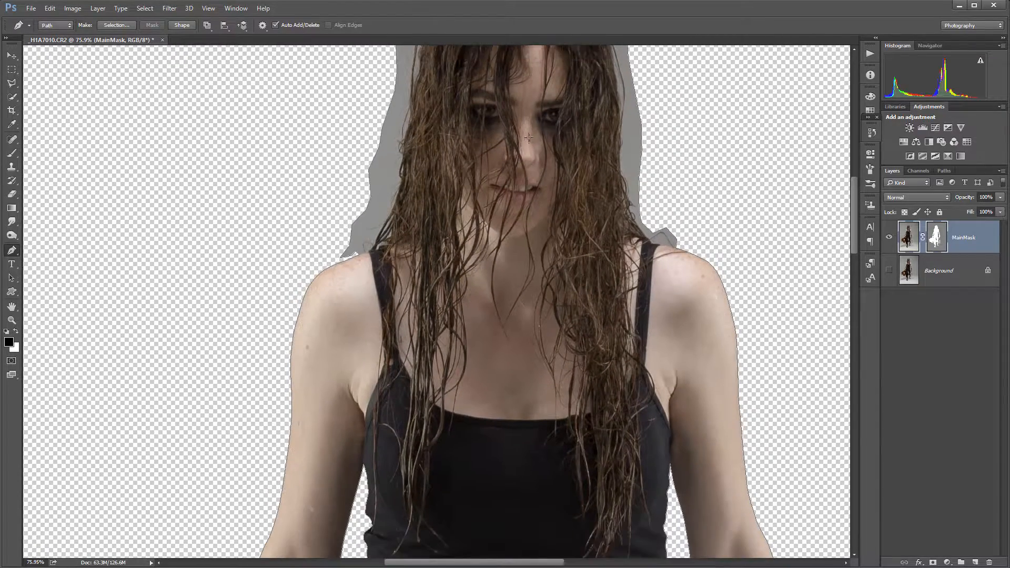
pyautogui.moveTo(528, 137); pyautogui.dragTo(487, 275)
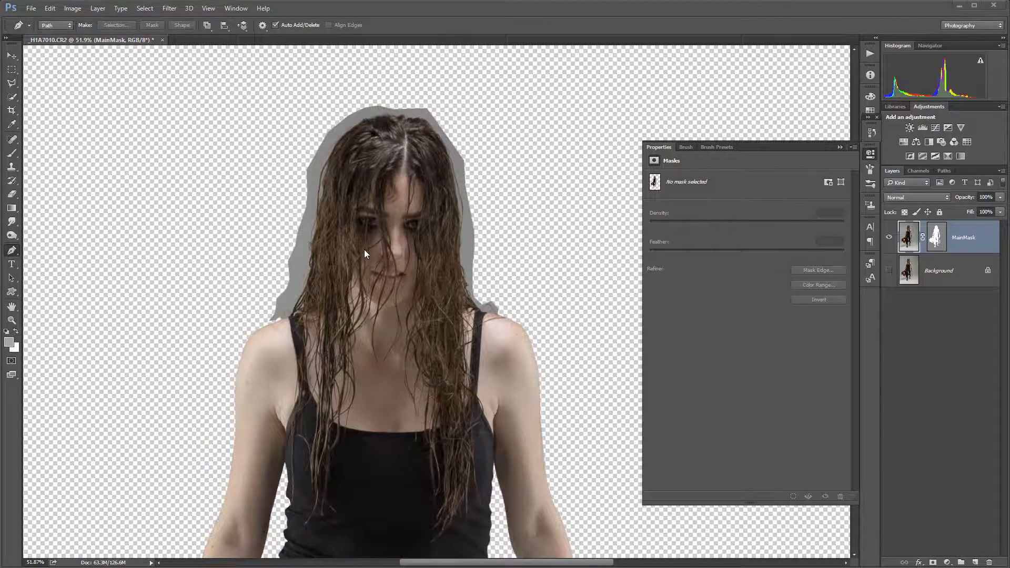
pyautogui.moveTo(334, 245); pyautogui.dragTo(378, 223)
pyautogui.scroll(1, 379, 223)
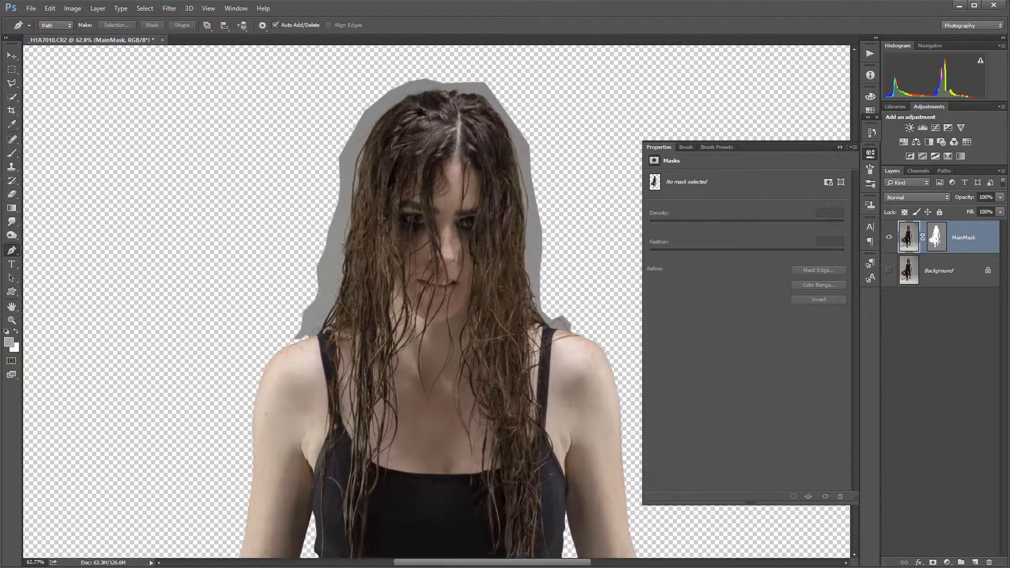
pyautogui.click(150, 9)
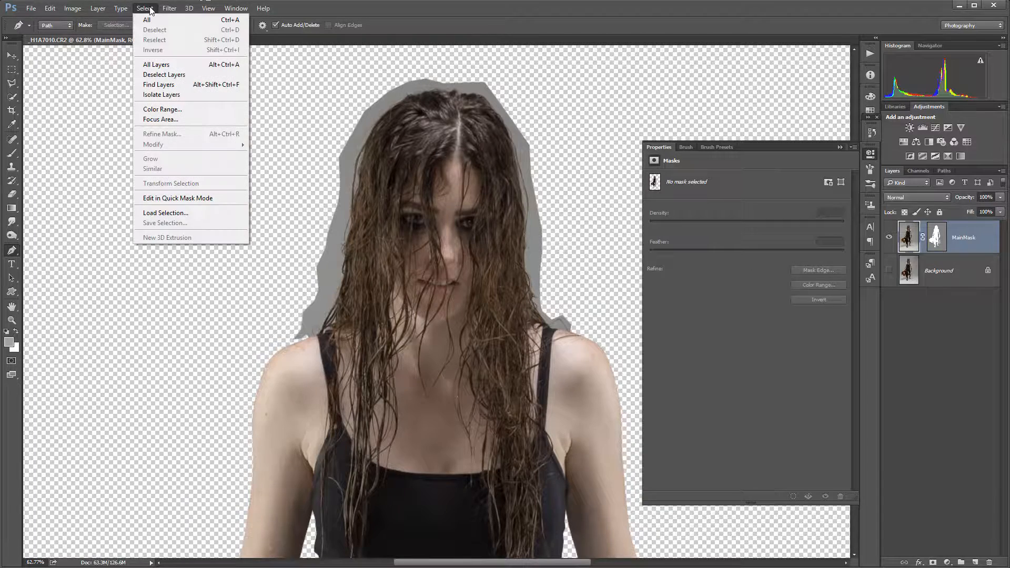
pyautogui.click(170, 110)
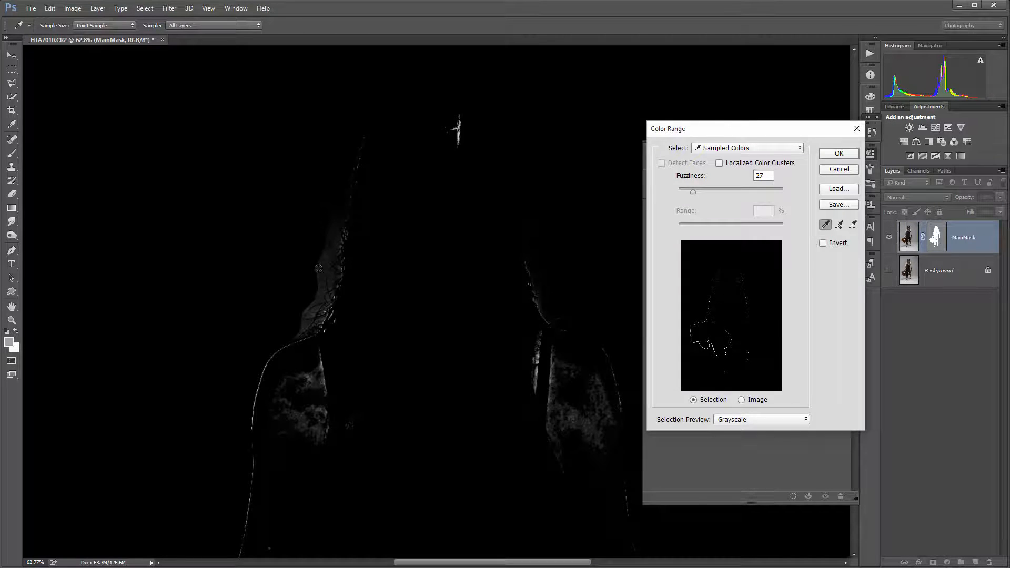
pyautogui.click(322, 269)
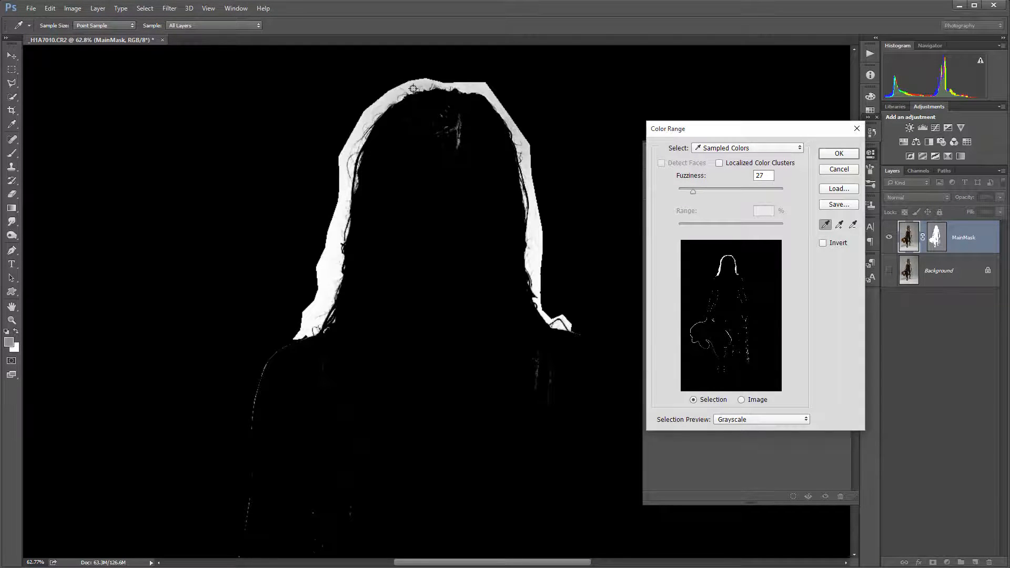
pyautogui.click(413, 86)
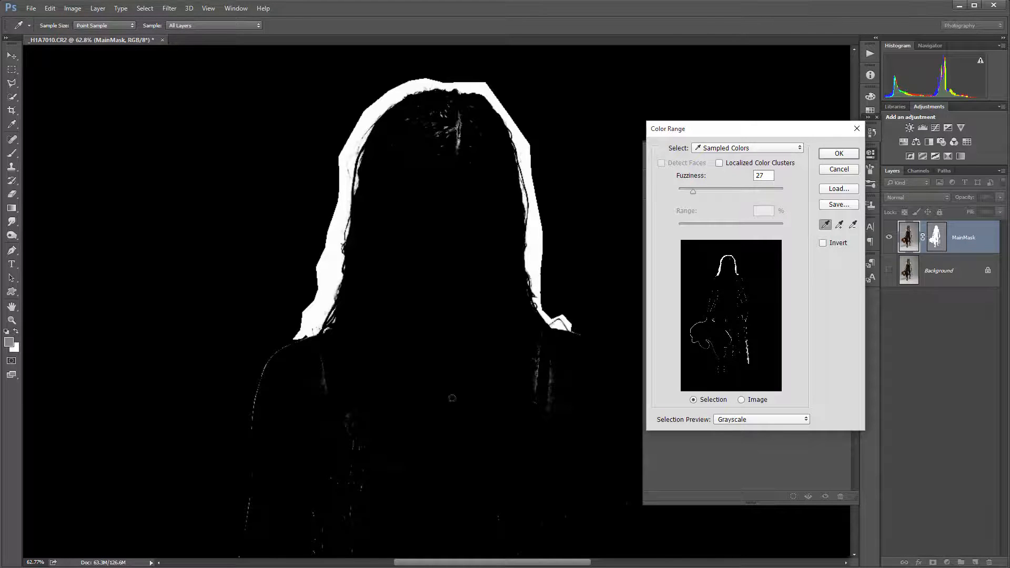
# Step: Add the grey fringe around the teddy bear to the sampled colors of the Color Range selection
pyautogui.moveTo(387, 405); pyautogui.dragTo(446, 20)
pyautogui.moveTo(309, 354); pyautogui.dragTo(311, 366)
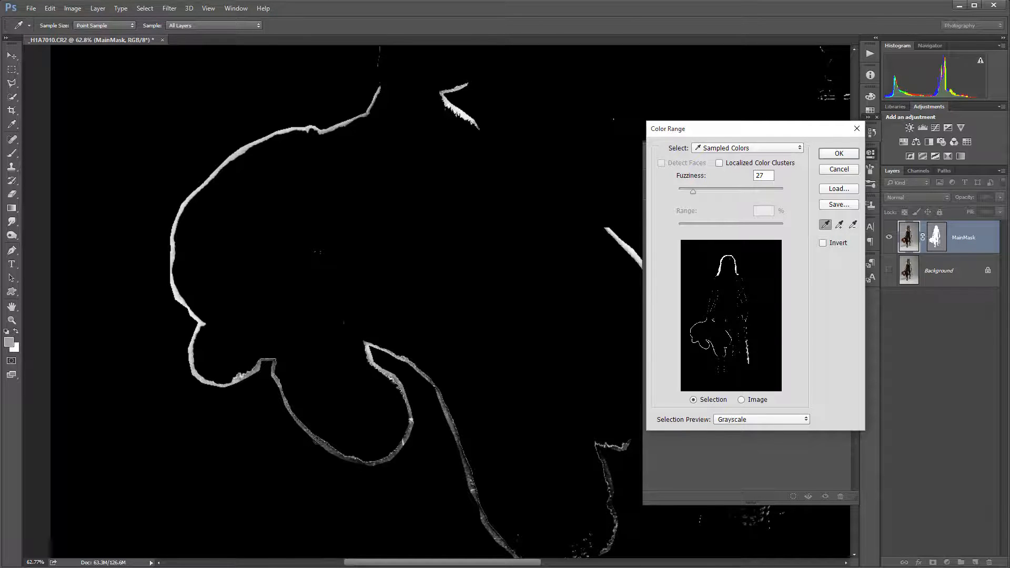
pyautogui.moveTo(316, 440); pyautogui.dragTo(363, 465)
pyautogui.moveTo(552, 447); pyautogui.dragTo(493, 339)
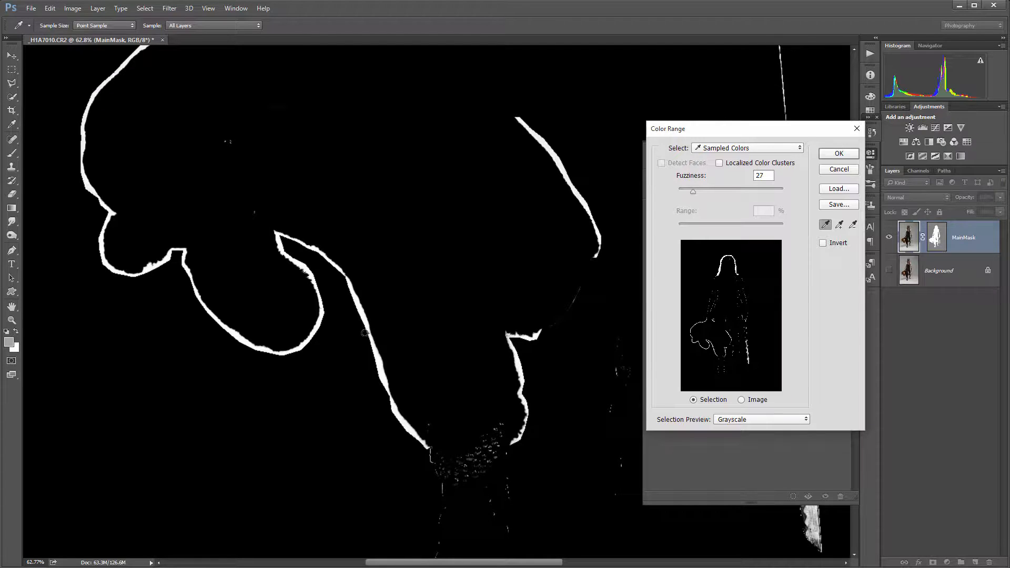
# Step: Examine the grayscale selection preview along the teddy bear's fur, the hair edges, the shoulders and the top of the head
pyautogui.scroll(8, 364, 333)
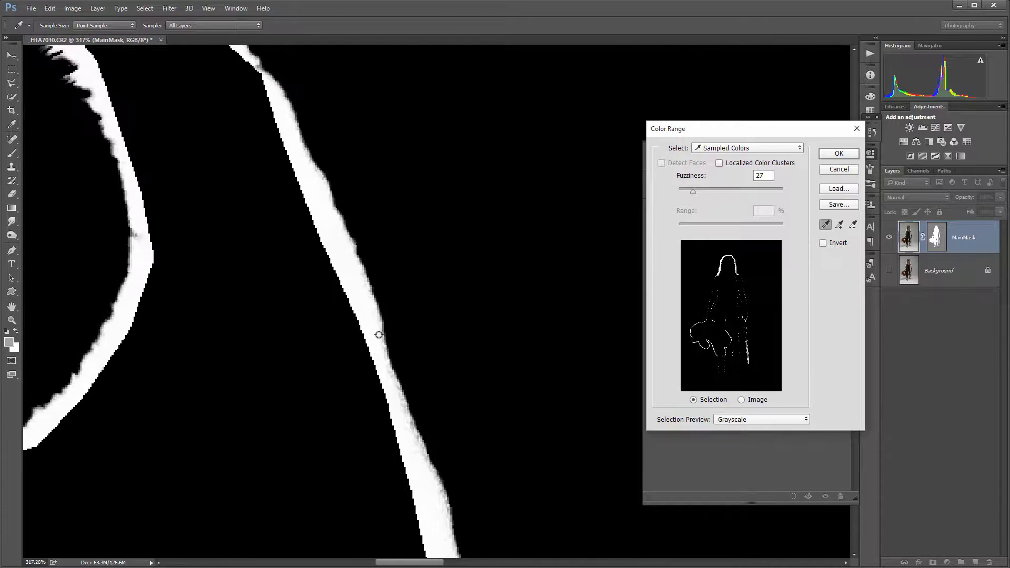
pyautogui.moveTo(248, 156); pyautogui.dragTo(464, 255)
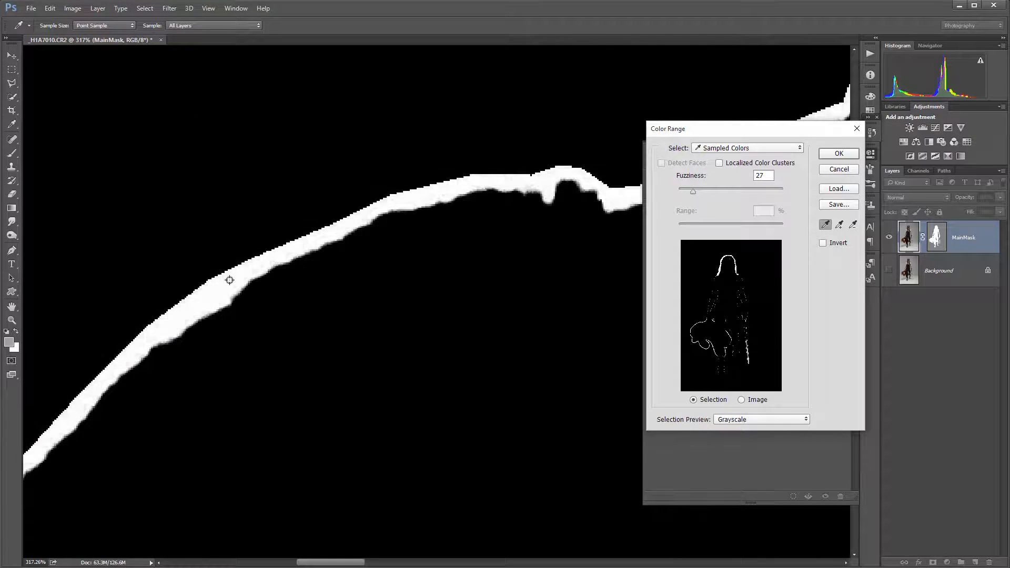
pyautogui.moveTo(496, 248); pyautogui.dragTo(347, 338)
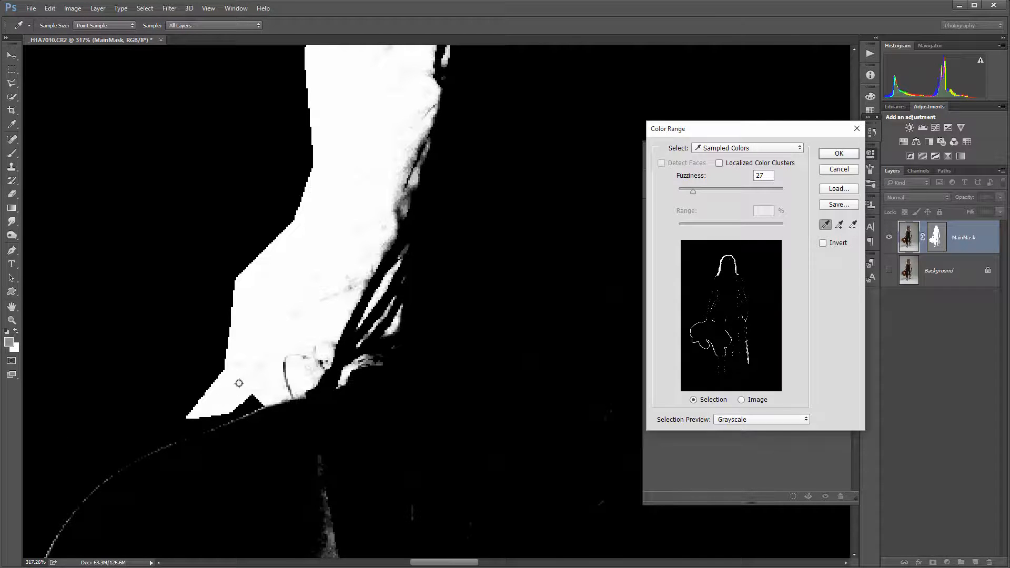
pyautogui.moveTo(482, 192); pyautogui.dragTo(375, 339)
pyautogui.moveTo(512, 279); pyautogui.dragTo(397, 257)
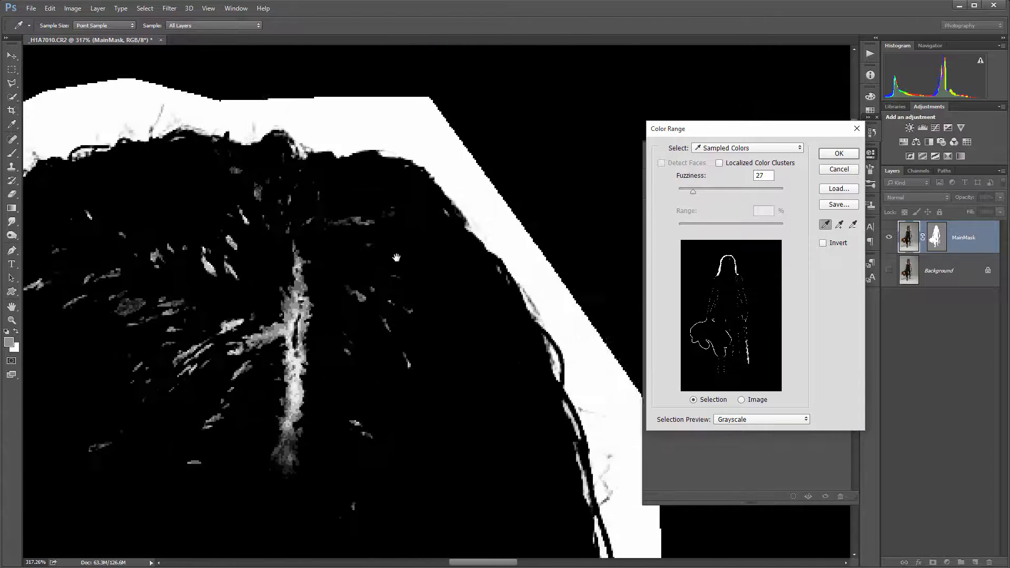
pyautogui.moveTo(394, 292); pyautogui.dragTo(384, 152)
pyautogui.moveTo(377, 369); pyautogui.dragTo(323, 216)
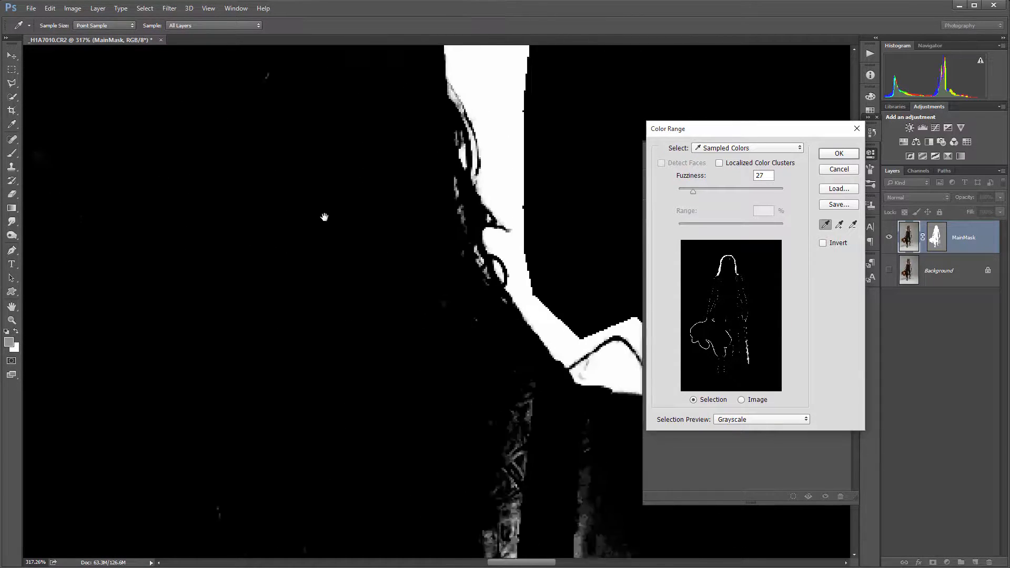
pyautogui.moveTo(436, 410); pyautogui.dragTo(389, 295)
pyautogui.moveTo(294, 126); pyautogui.dragTo(345, 86)
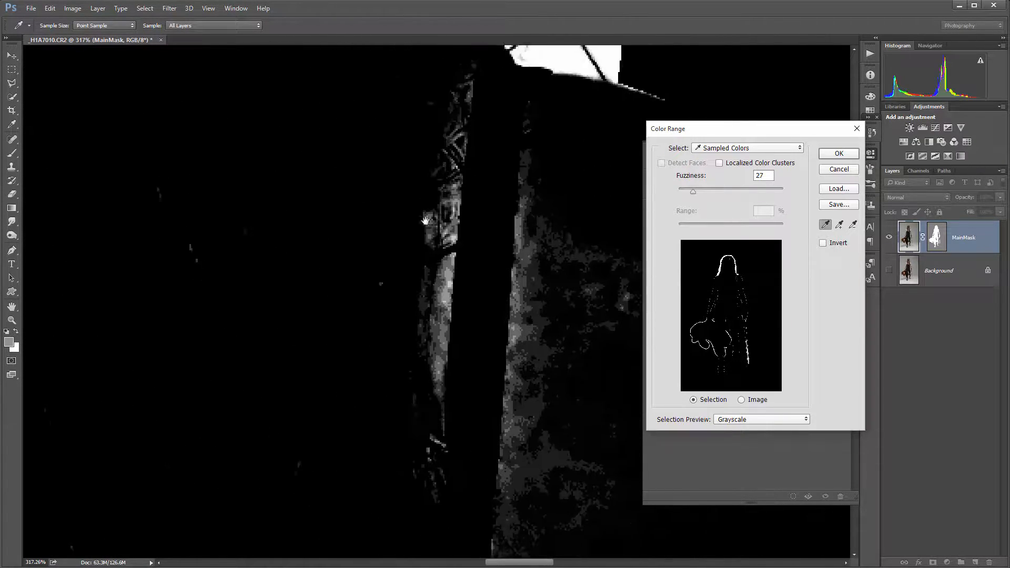
pyautogui.moveTo(419, 434); pyautogui.dragTo(370, 322)
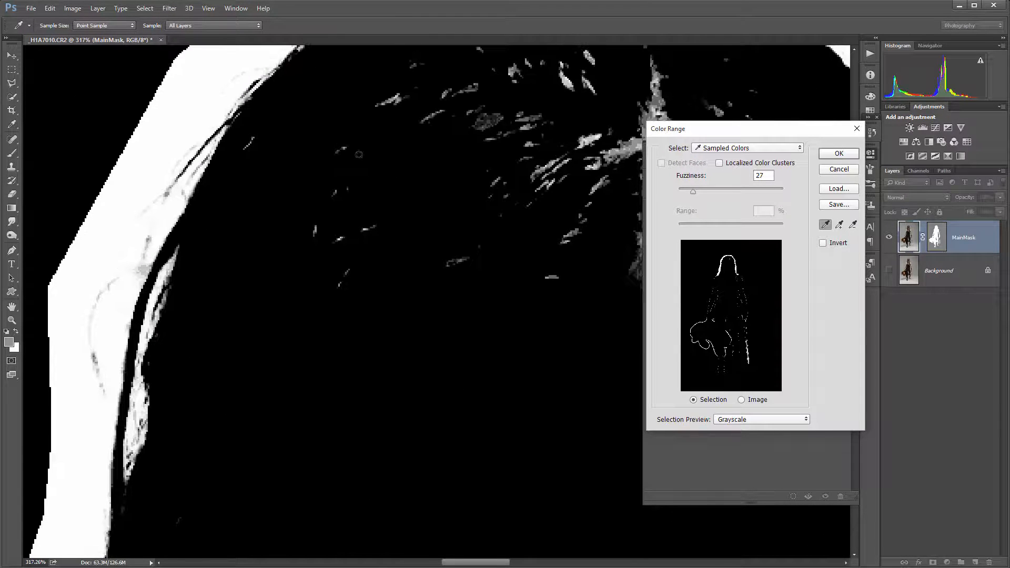
pyautogui.moveTo(403, 146); pyautogui.dragTo(367, 190)
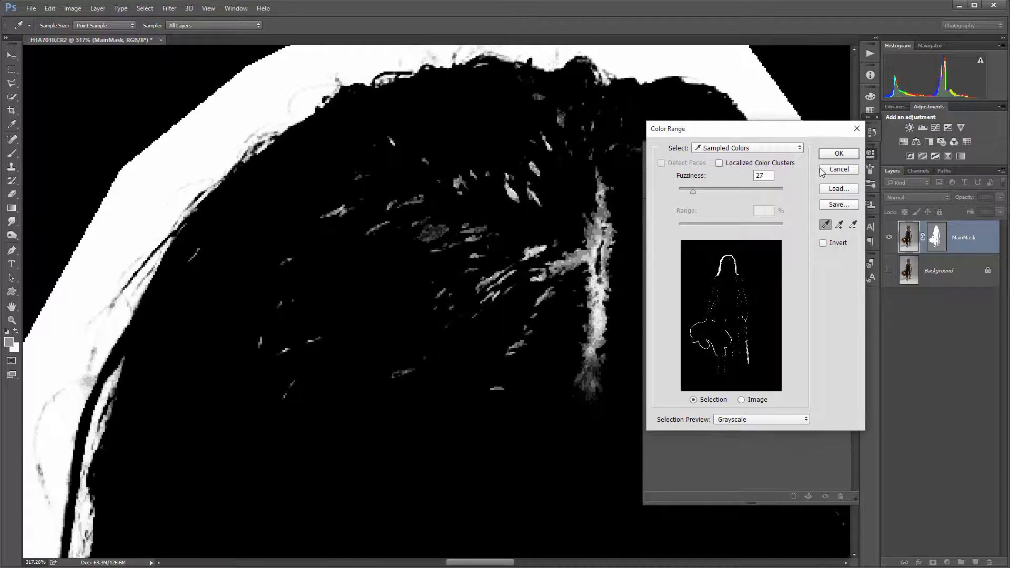
# Step: Turn the Color Range selection into a layer mask on the MainMask layer and invert that mask
pyautogui.click(829, 154)
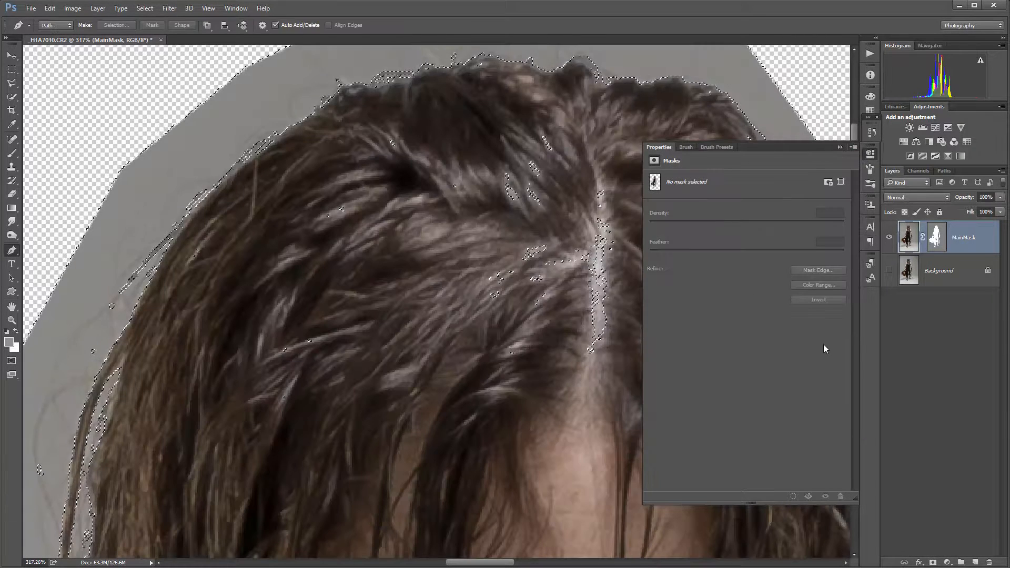
pyautogui.click(933, 563)
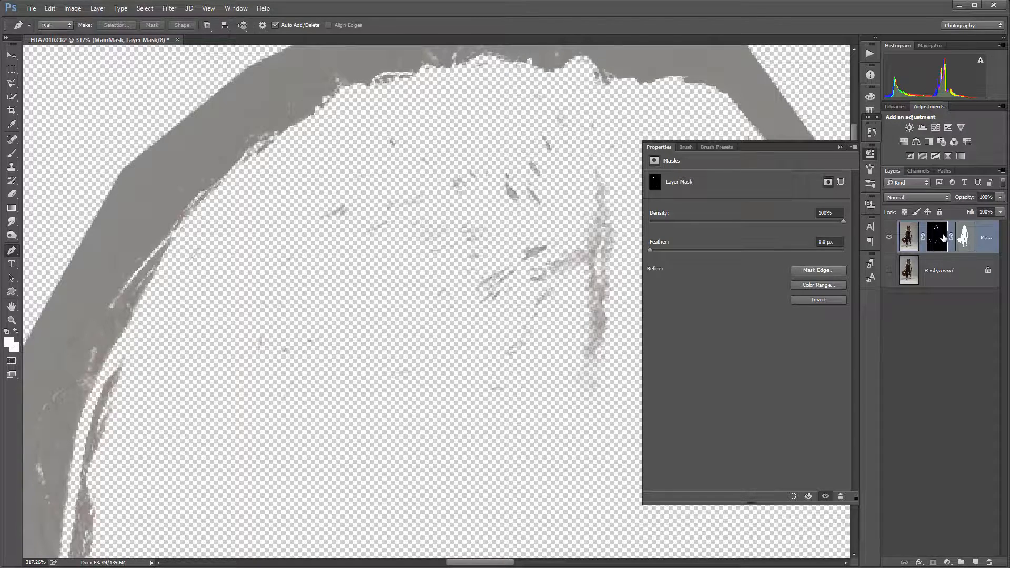
pyautogui.hotkey('ctrl', 'i')
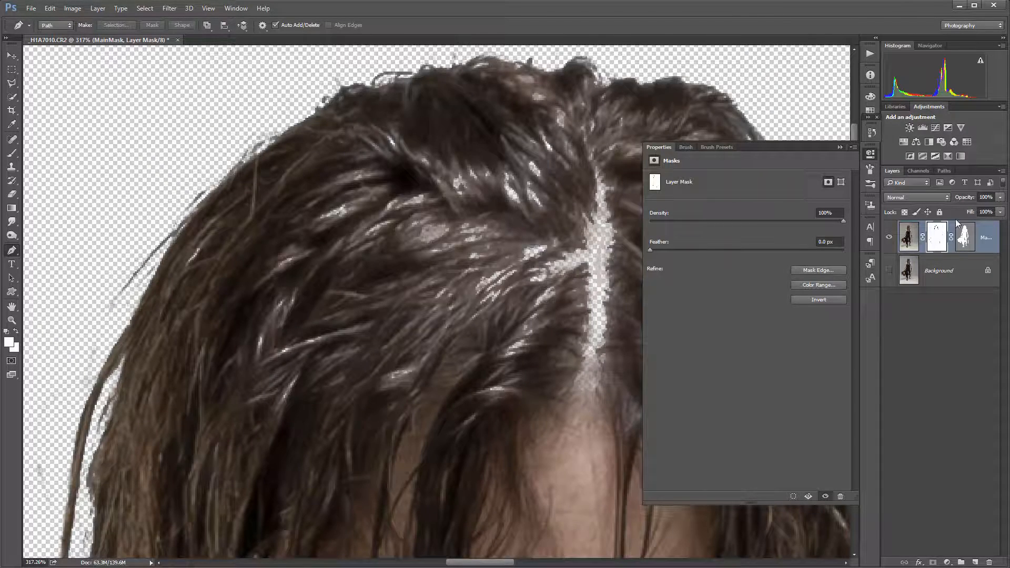
pyautogui.click(864, 156)
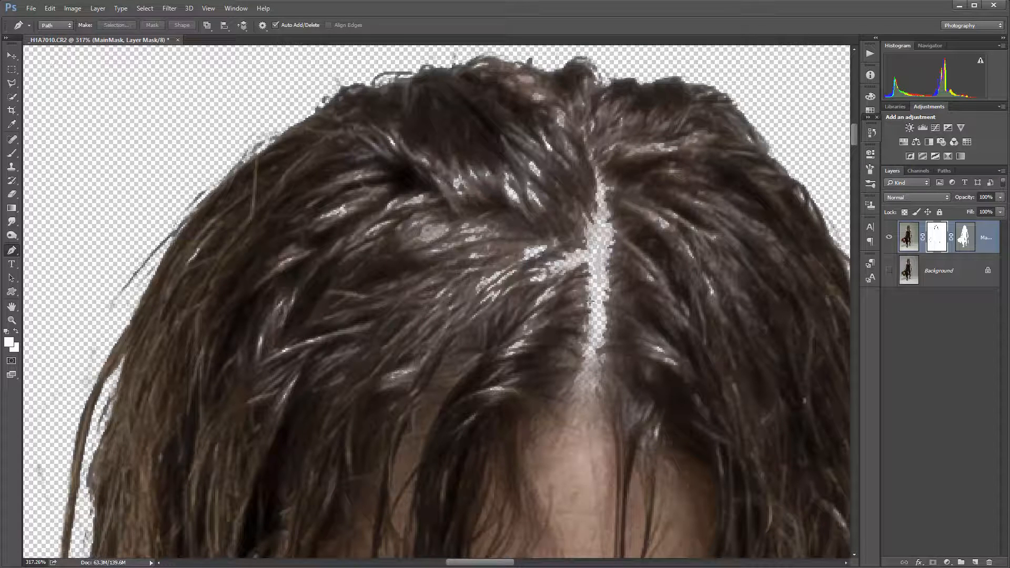
# Step: Display MainMask's layer mask on its own and set up a 66 px round brush with 100% hardness
pyautogui.scroll(-4, 590, 301)
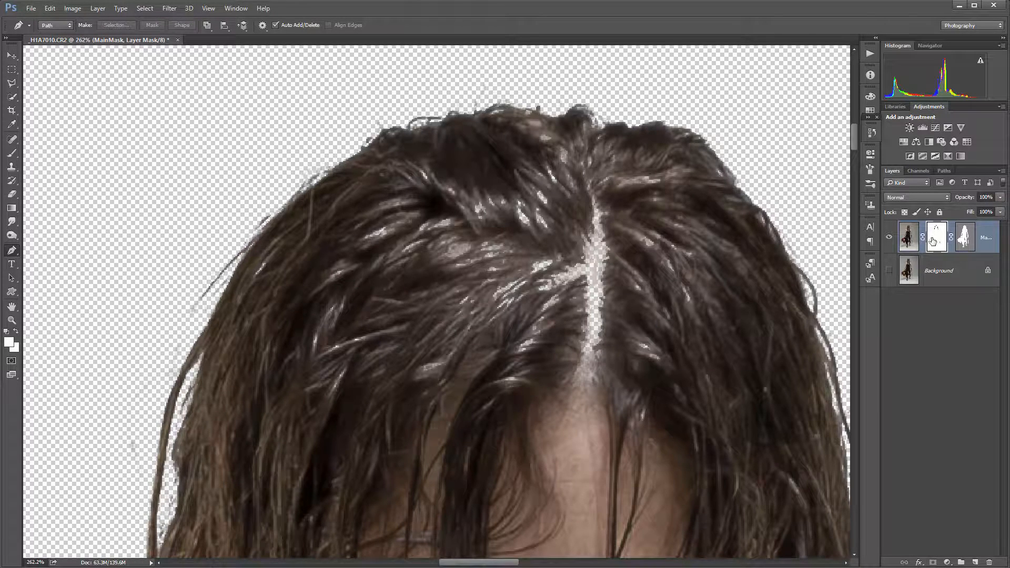
pyautogui.keyDown('alt'); pyautogui.click(932, 240); pyautogui.keyUp('alt')
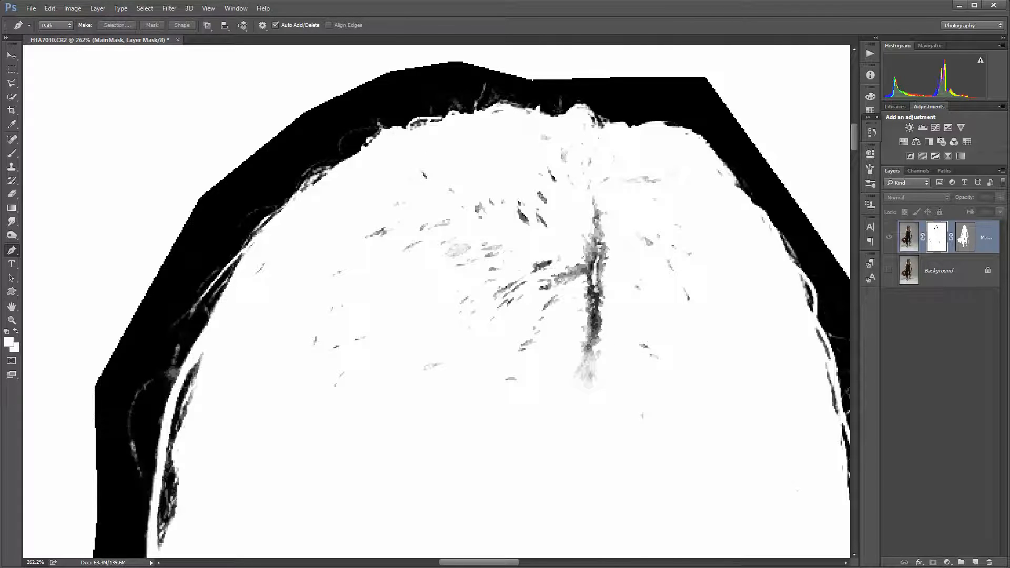
pyautogui.click(11, 155)
pyautogui.rightClick(535, 282)
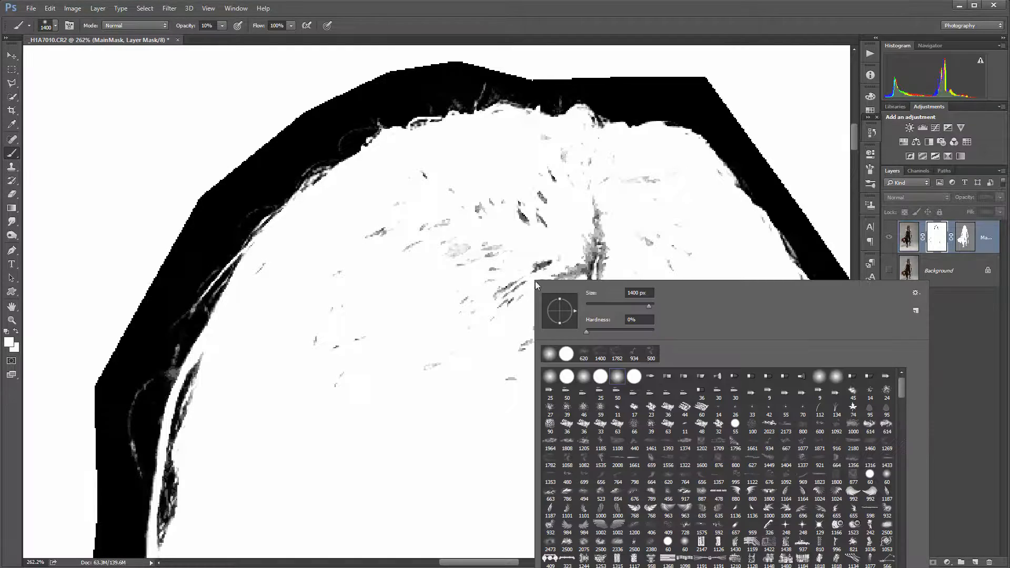
pyautogui.moveTo(631, 301); pyautogui.dragTo(603, 305)
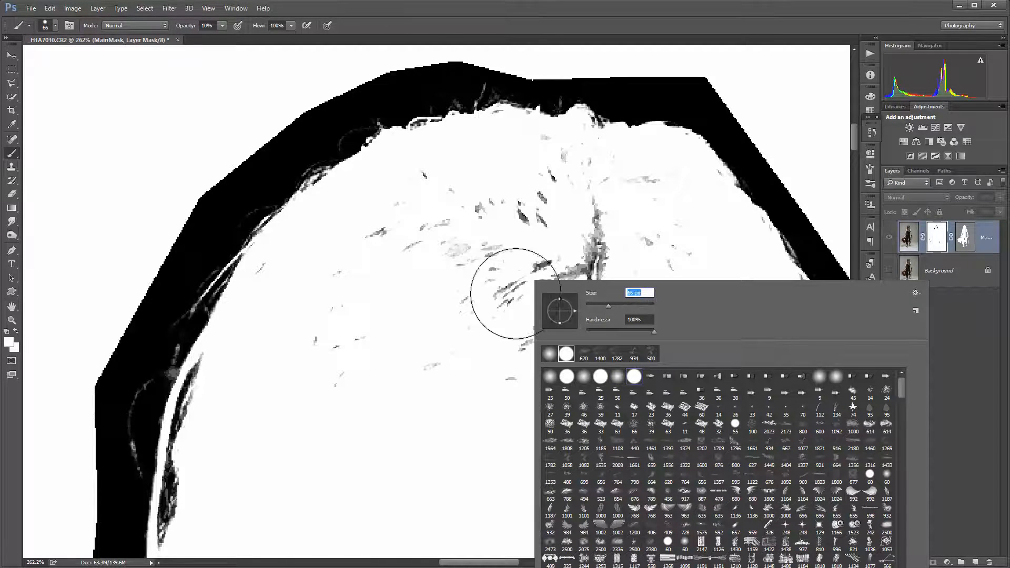
pyautogui.click(470, 295)
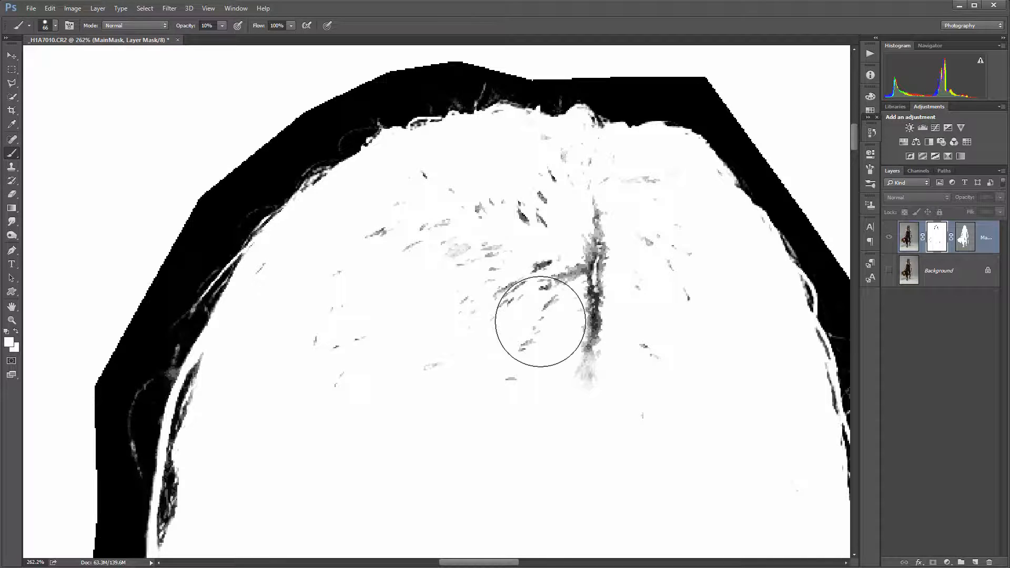
# Step: Paint white at 100% brush opacity over the grey specks and parting line inside the head area of the mask
pyautogui.press('0')
pyautogui.moveTo(552, 244)
pyautogui.mouseDown()
pyautogui.moveTo(568, 312)
pyautogui.moveTo(604, 279)
pyautogui.moveTo(597, 302)
pyautogui.moveTo(558, 284)
pyautogui.moveTo(568, 282)
pyautogui.moveTo(590, 203)
pyautogui.moveTo(572, 180)
pyautogui.moveTo(546, 169)
pyautogui.moveTo(430, 185)
pyautogui.moveTo(293, 279)
pyautogui.moveTo(304, 376)
pyautogui.moveTo(498, 222)
pyautogui.moveTo(425, 252)
pyautogui.moveTo(384, 355)
pyautogui.moveTo(677, 294)
pyautogui.moveTo(621, 219)
pyautogui.moveTo(620, 204)
pyautogui.moveTo(655, 197)
pyautogui.moveTo(592, 184)
pyautogui.moveTo(673, 343)
pyautogui.mouseUp()
pyautogui.scroll(-5, 494, 338)
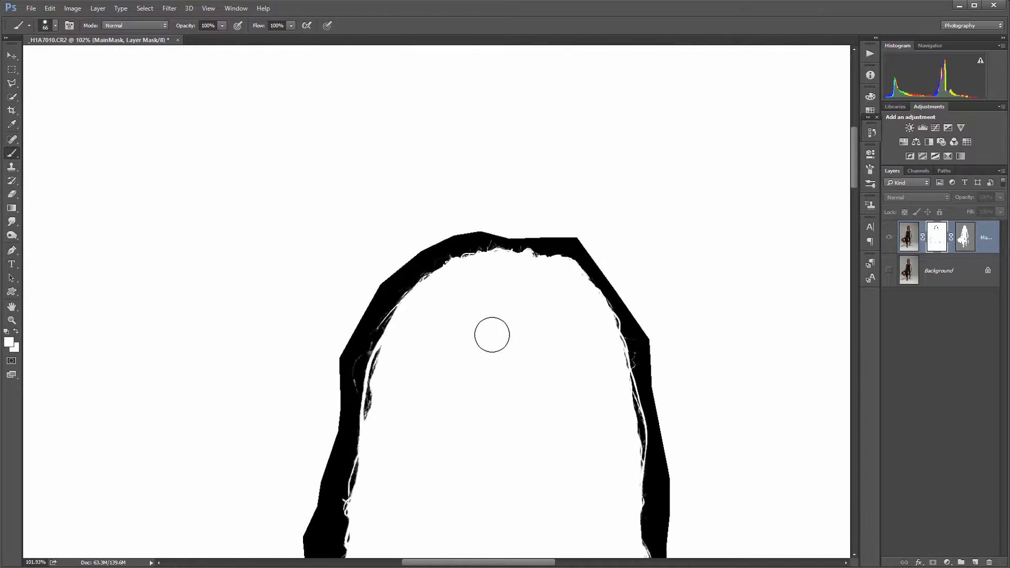
# Step: Paint white over the grey patches and thin lines on both shoulders and around the top straps in the mask
pyautogui.moveTo(552, 408); pyautogui.dragTo(639, 140)
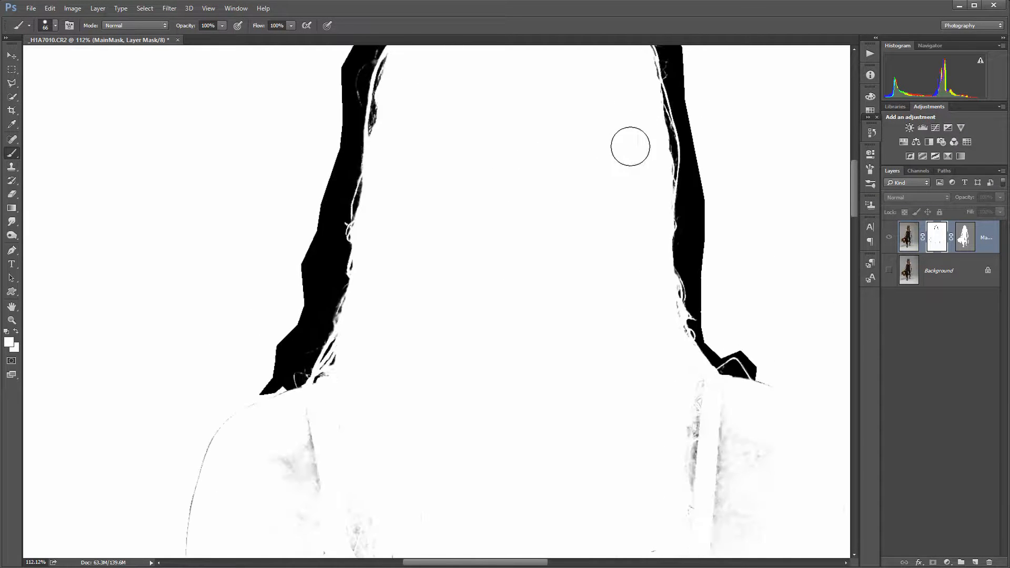
pyautogui.moveTo(507, 404); pyautogui.dragTo(563, 178)
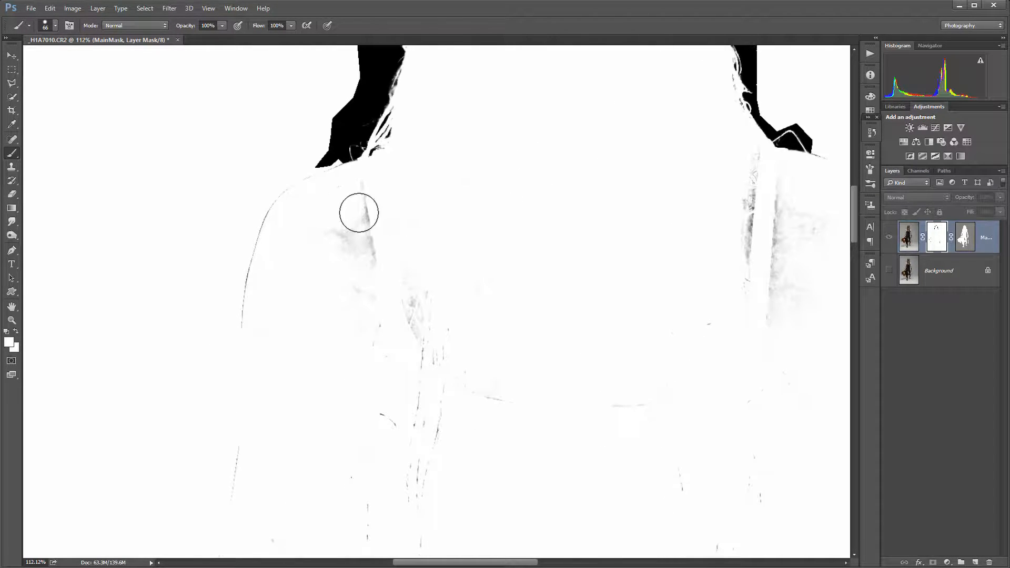
pyautogui.moveTo(327, 188)
pyautogui.mouseDown()
pyautogui.moveTo(177, 227)
pyautogui.moveTo(321, 243)
pyautogui.moveTo(328, 256)
pyautogui.moveTo(292, 285)
pyautogui.moveTo(464, 283)
pyautogui.mouseUp()
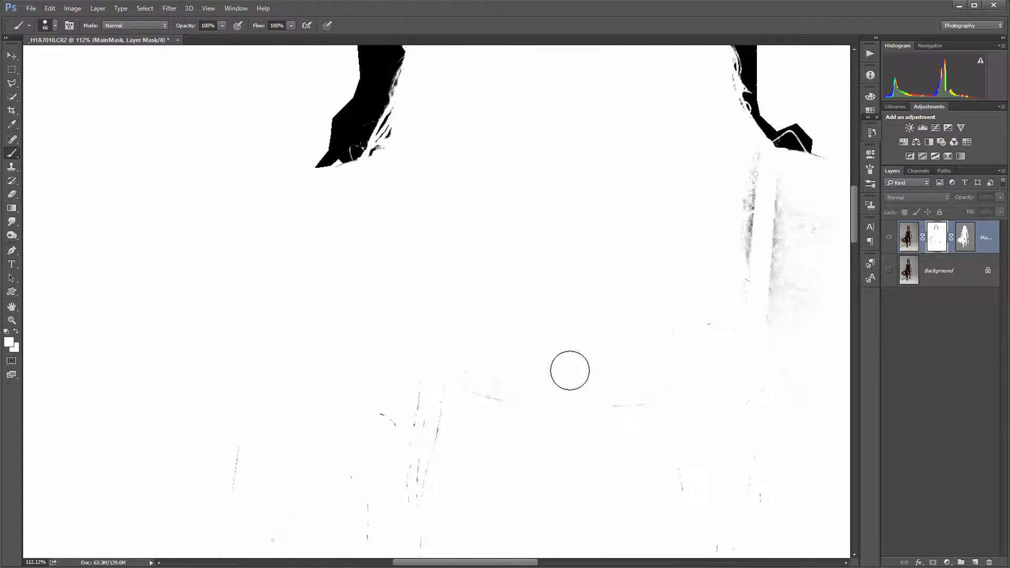
pyautogui.moveTo(683, 291); pyautogui.dragTo(357, 290)
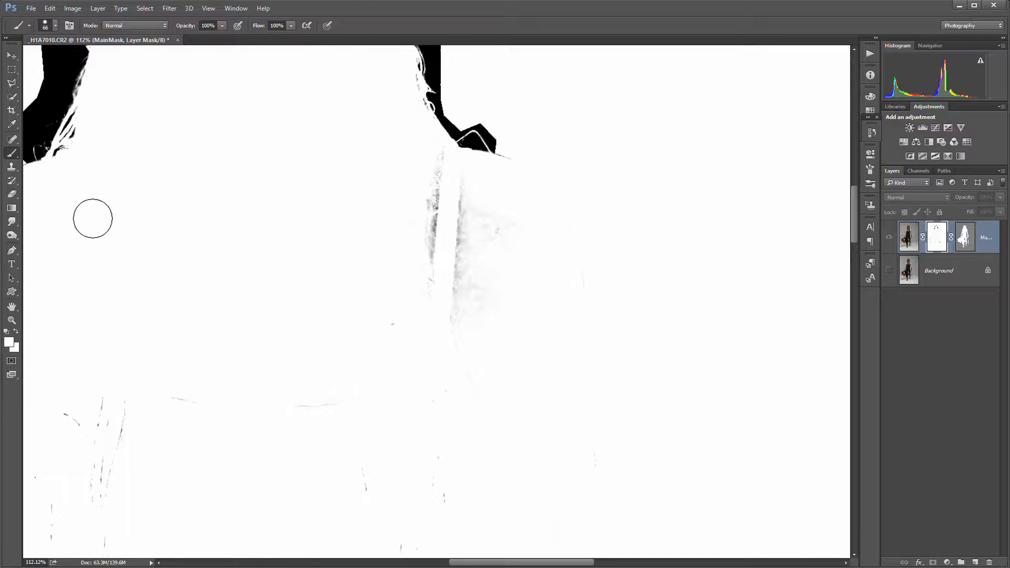
pyautogui.moveTo(331, 176)
pyautogui.mouseDown()
pyautogui.moveTo(453, 183)
pyautogui.moveTo(416, 158)
pyautogui.moveTo(437, 161)
pyautogui.moveTo(472, 192)
pyautogui.moveTo(502, 189)
pyautogui.moveTo(525, 162)
pyautogui.moveTo(406, 206)
pyautogui.moveTo(616, 192)
pyautogui.moveTo(620, 227)
pyautogui.moveTo(525, 250)
pyautogui.moveTo(393, 312)
pyautogui.moveTo(423, 317)
pyautogui.mouseUp()
pyautogui.moveTo(413, 234); pyautogui.dragTo(505, 221)
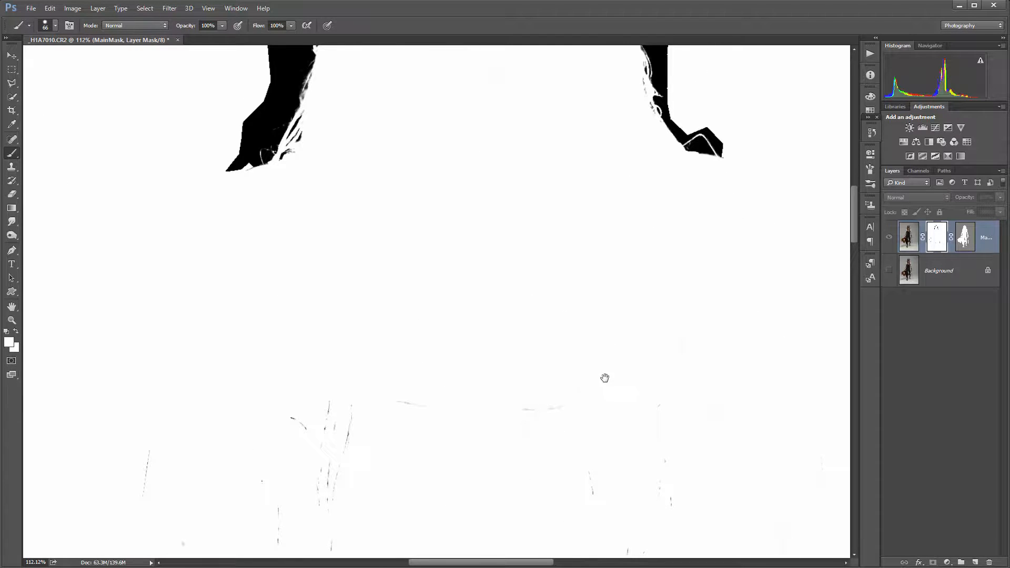
pyautogui.moveTo(601, 376); pyautogui.dragTo(444, 307)
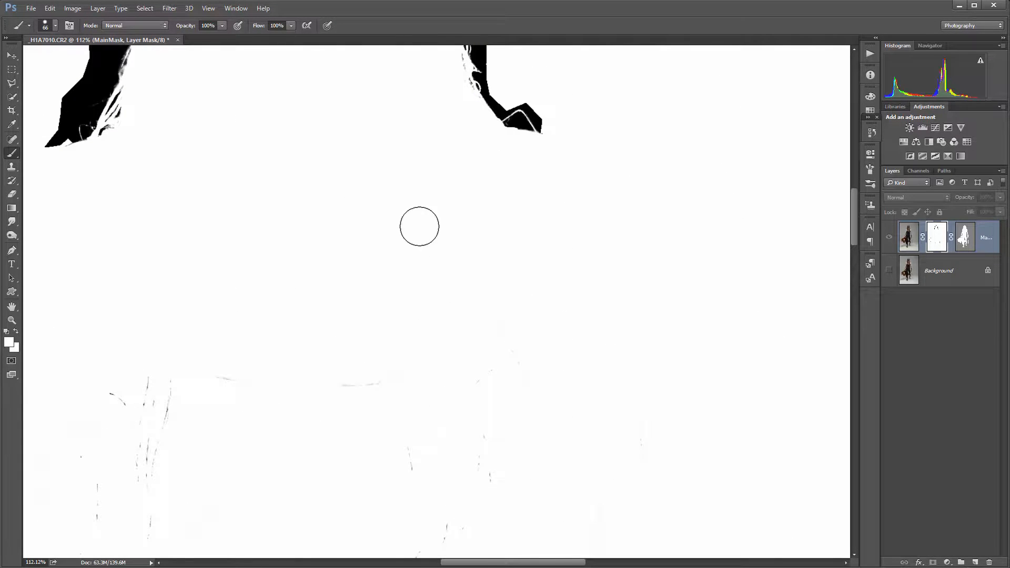
pyautogui.moveTo(445, 257)
pyautogui.mouseDown()
pyautogui.moveTo(487, 246)
pyautogui.moveTo(615, 245)
pyautogui.mouseUp()
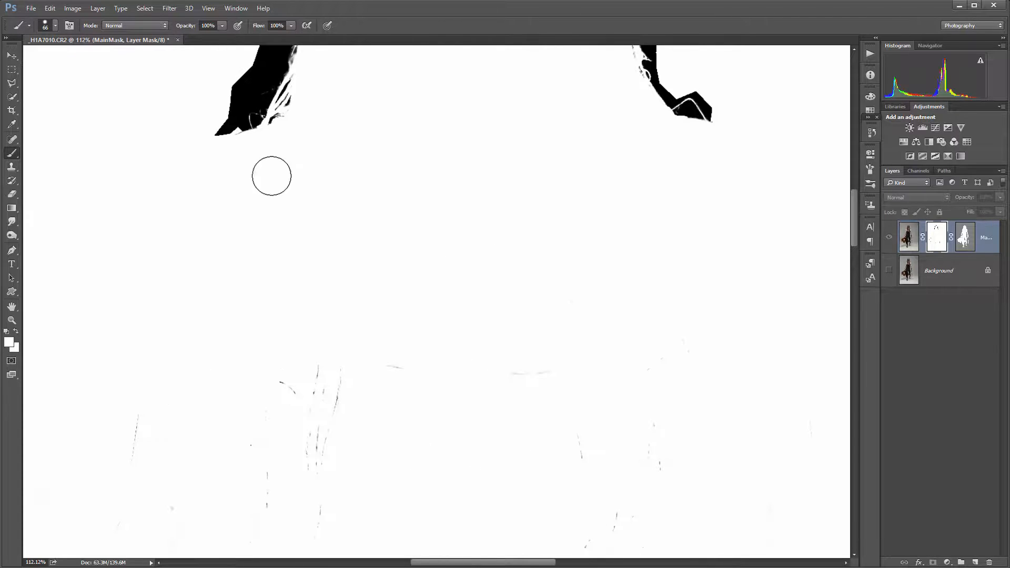
# Step: Paint white over the thin grey lines and specks across the chest and torso in the mask, enlarging the brush to 400 px
pyautogui.moveTo(439, 300); pyautogui.dragTo(413, 195)
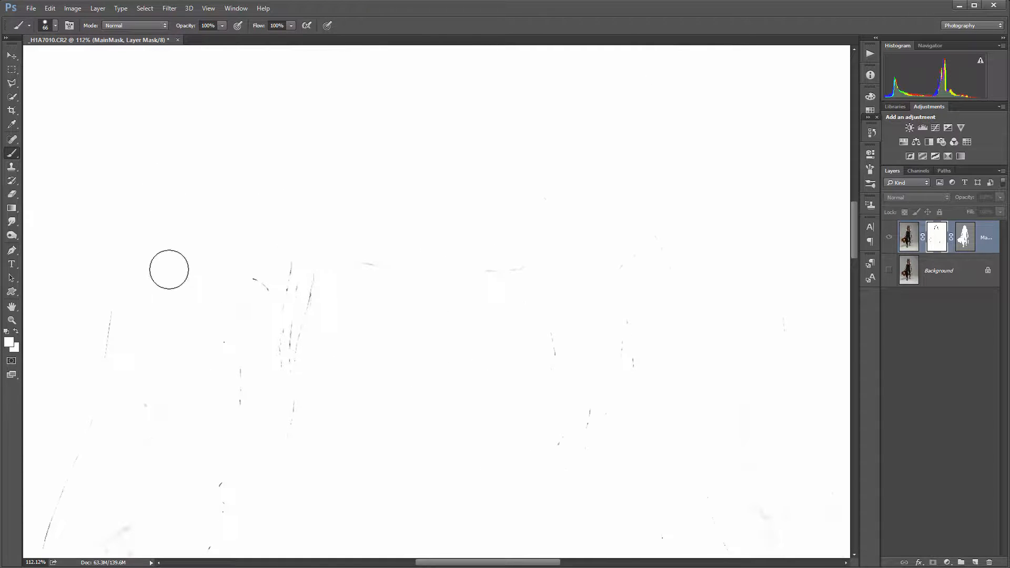
pyautogui.moveTo(169, 269)
pyautogui.mouseDown()
pyautogui.moveTo(202, 281)
pyautogui.moveTo(274, 279)
pyautogui.moveTo(442, 239)
pyautogui.moveTo(287, 280)
pyautogui.moveTo(349, 307)
pyautogui.moveTo(629, 207)
pyautogui.moveTo(575, 178)
pyautogui.moveTo(692, 241)
pyautogui.moveTo(708, 334)
pyautogui.moveTo(702, 292)
pyautogui.moveTo(671, 284)
pyautogui.moveTo(651, 240)
pyautogui.moveTo(723, 213)
pyautogui.moveTo(762, 282)
pyautogui.mouseUp()
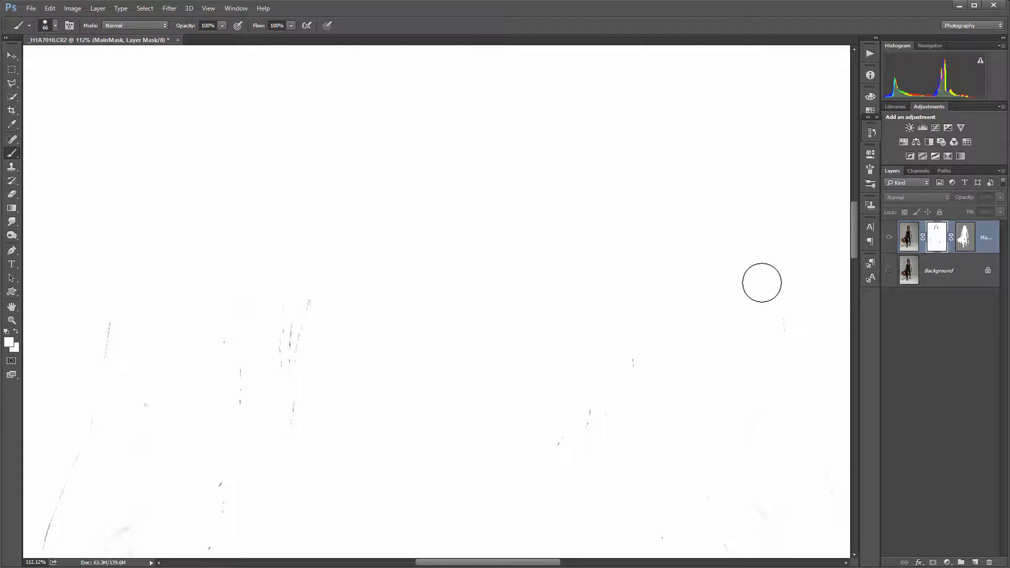
pyautogui.scroll(-4, 547, 246)
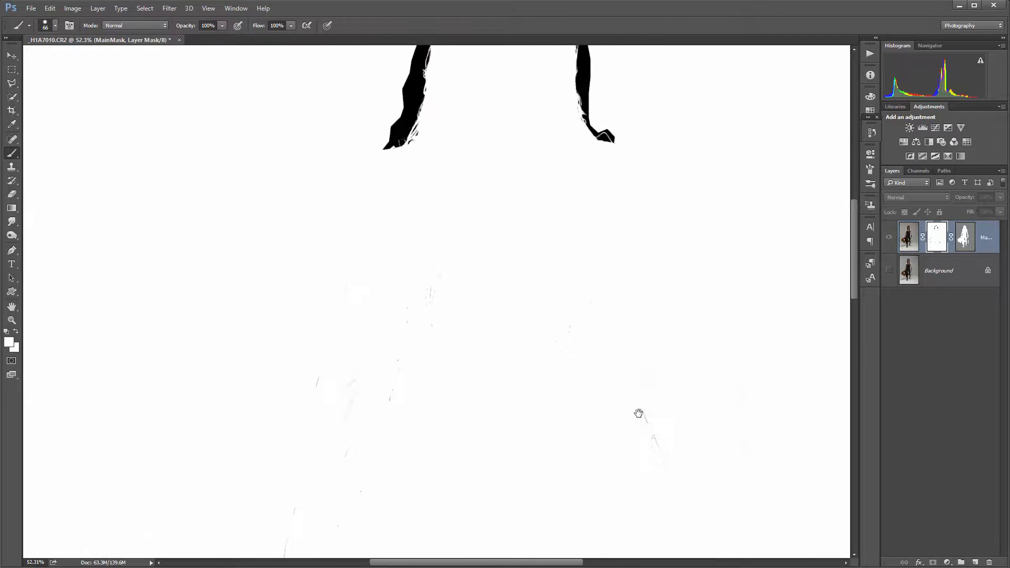
pyautogui.moveTo(638, 413); pyautogui.dragTo(610, 343)
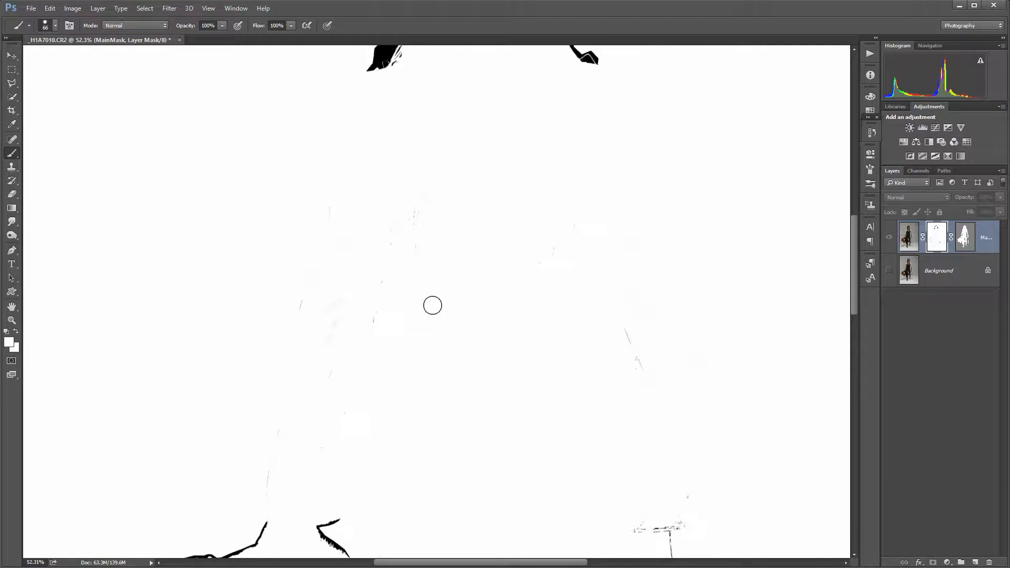
pyautogui.press(']')
pyautogui.press(']')
pyautogui.press(']')
pyautogui.moveTo(293, 224)
pyautogui.mouseDown()
pyautogui.moveTo(374, 233)
pyautogui.moveTo(278, 314)
pyautogui.moveTo(317, 394)
pyautogui.moveTo(613, 266)
pyautogui.mouseUp()
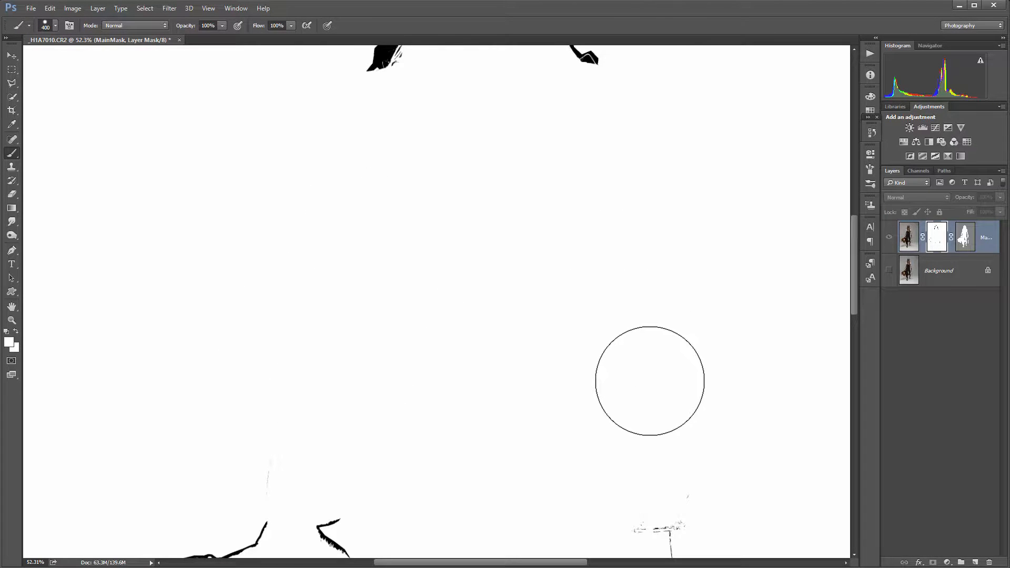
# Step: Paint white over the grey line and smudges along the sword and the specks on the rear boot using the 400 px brush
pyautogui.moveTo(620, 343)
pyautogui.mouseDown()
pyautogui.moveTo(588, 259)
pyautogui.moveTo(552, 241)
pyautogui.mouseUp()
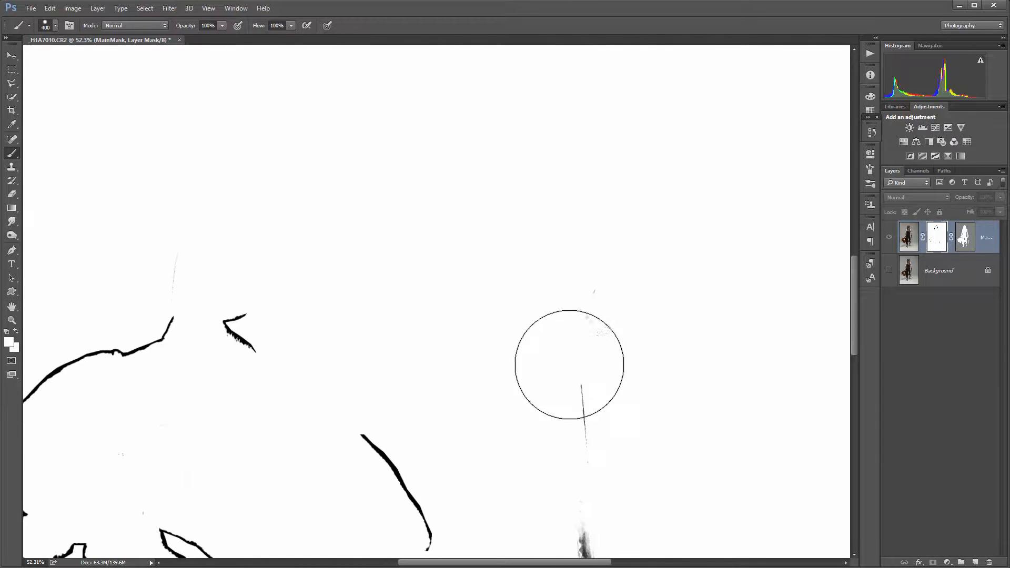
pyautogui.moveTo(569, 364); pyautogui.dragTo(631, 467)
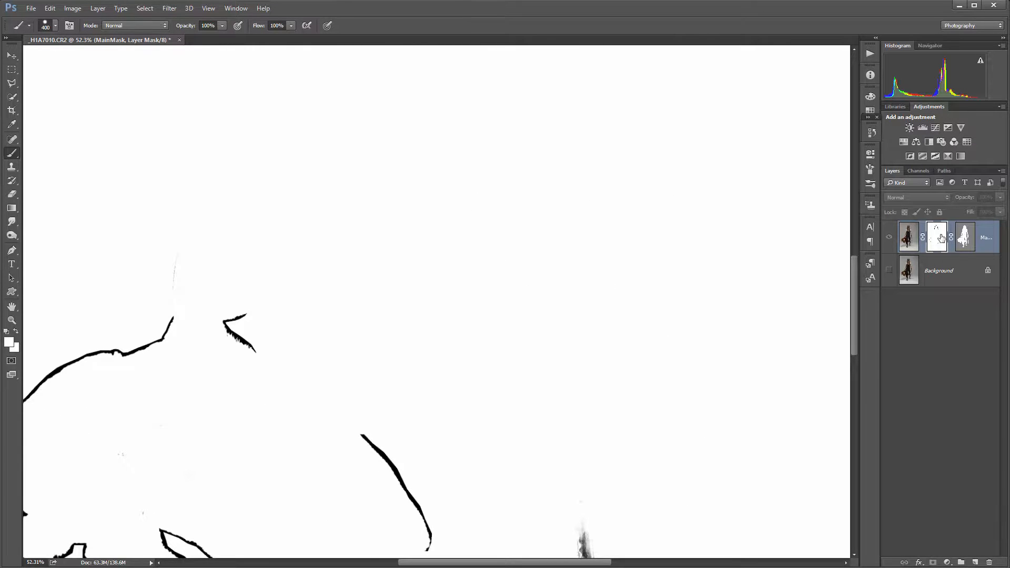
pyautogui.moveTo(589, 288); pyautogui.dragTo(645, 122)
pyautogui.moveTo(627, 218); pyautogui.dragTo(685, 504)
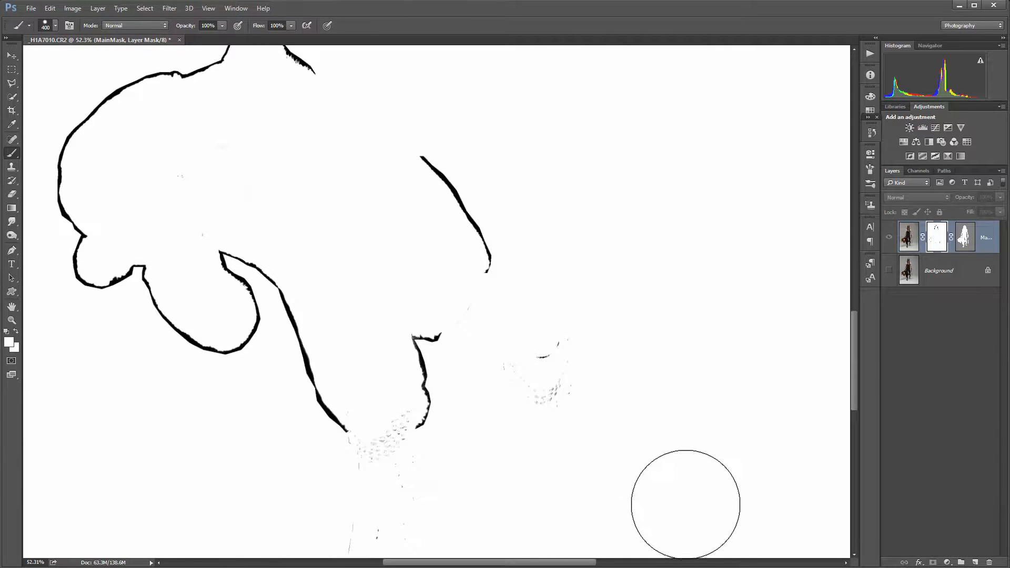
pyautogui.moveTo(600, 322)
pyautogui.mouseDown()
pyautogui.moveTo(567, 366)
pyautogui.moveTo(574, 389)
pyautogui.moveTo(571, 356)
pyautogui.moveTo(554, 369)
pyautogui.mouseUp()
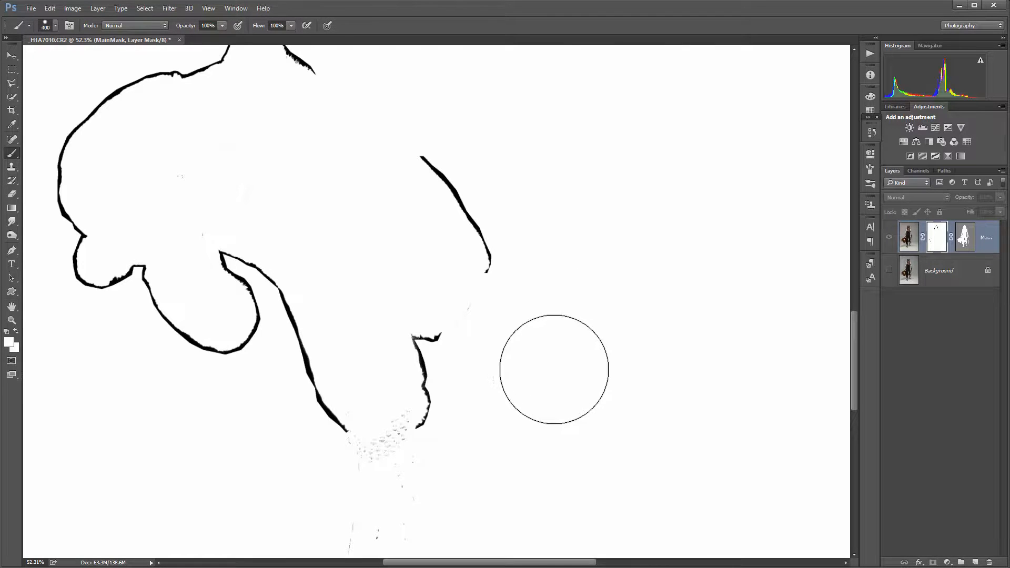
# Step: Reduce the brush to 90 px and paint white over the speckled stud pattern on the front boot between the black outlines
pyautogui.moveTo(657, 389); pyautogui.dragTo(689, 163)
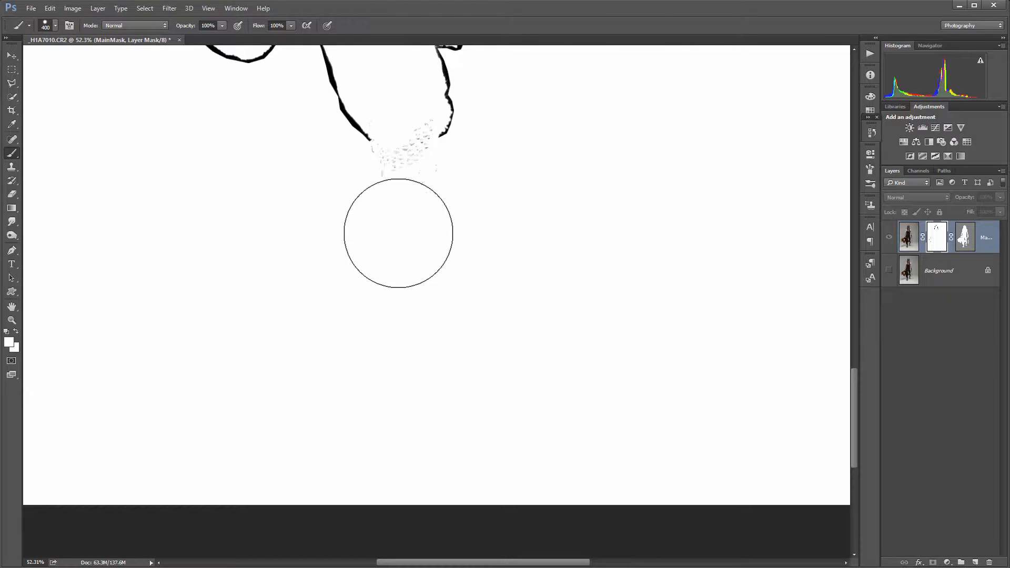
pyautogui.scroll(5, 398, 233)
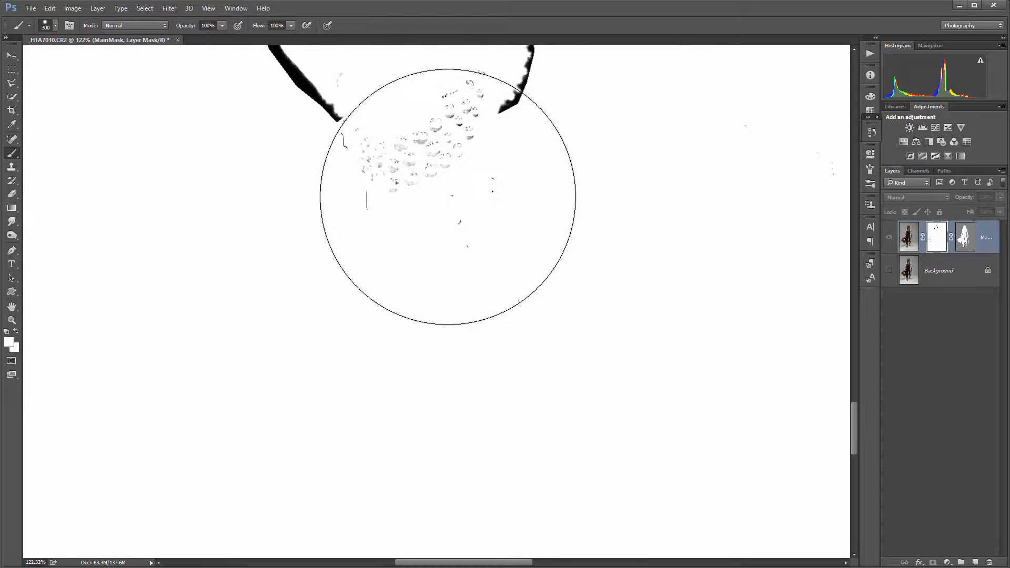
pyautogui.press('[')
pyautogui.press('[')
pyautogui.press('[')
pyautogui.press('[')
pyautogui.press('[')
pyautogui.press('[')
pyautogui.press('[')
pyautogui.moveTo(345, 161)
pyautogui.mouseDown()
pyautogui.moveTo(437, 202)
pyautogui.moveTo(463, 249)
pyautogui.moveTo(470, 181)
pyautogui.moveTo(449, 130)
pyautogui.moveTo(461, 81)
pyautogui.moveTo(416, 139)
pyautogui.moveTo(409, 105)
pyautogui.moveTo(514, 193)
pyautogui.moveTo(554, 173)
pyautogui.moveTo(768, 140)
pyautogui.moveTo(764, 123)
pyautogui.moveTo(793, 193)
pyautogui.mouseUp()
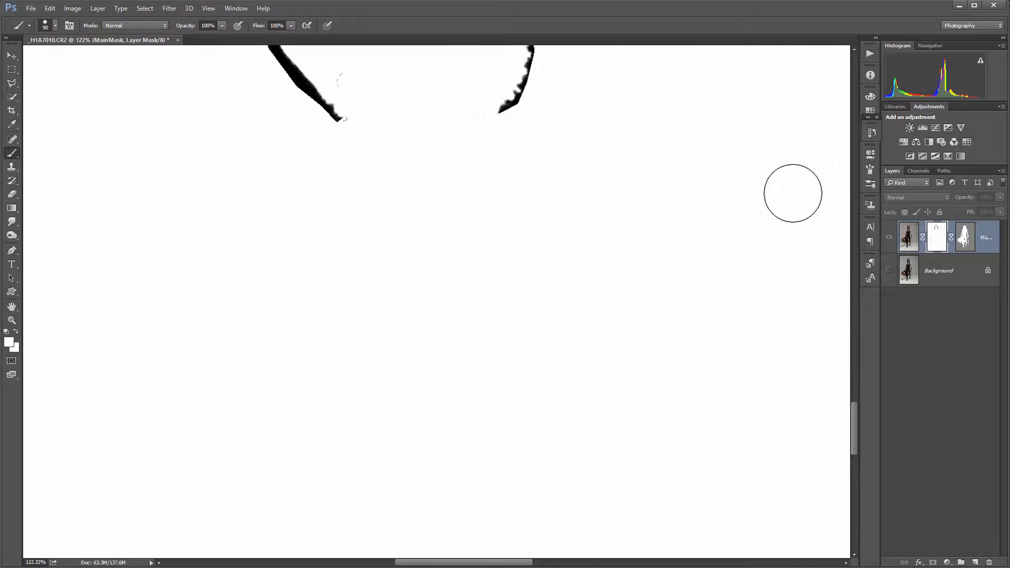
# Step: Paint white over the remaining grey specks and faint lines inside the teddy bear and beside its foot, keeping the black edge outlines
pyautogui.moveTo(757, 276)
pyautogui.mouseDown()
pyautogui.moveTo(557, 342)
pyautogui.moveTo(551, 373)
pyautogui.mouseUp()
pyautogui.moveTo(595, 229); pyautogui.dragTo(607, 276)
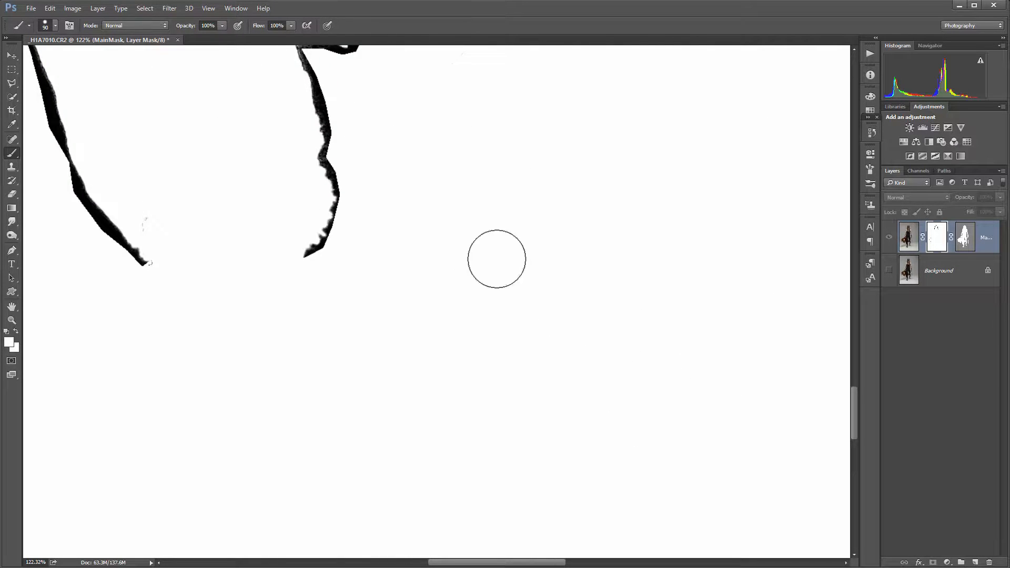
pyautogui.moveTo(496, 259); pyautogui.dragTo(673, 363)
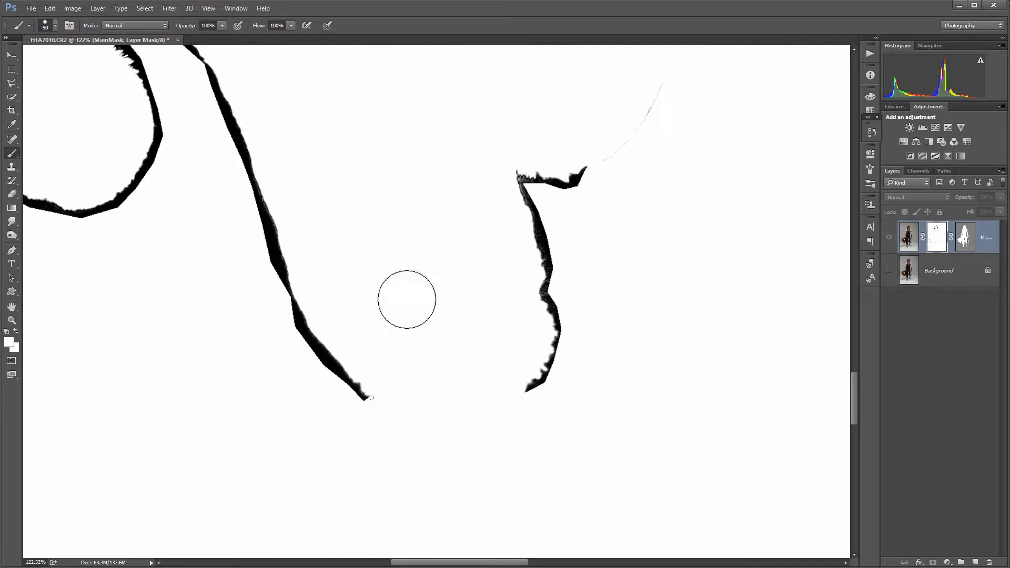
pyautogui.moveTo(430, 167); pyautogui.dragTo(393, 341)
pyautogui.moveTo(576, 307)
pyautogui.mouseDown()
pyautogui.moveTo(602, 320)
pyautogui.moveTo(609, 251)
pyautogui.moveTo(629, 228)
pyautogui.mouseUp()
pyautogui.moveTo(472, 204)
pyautogui.mouseDown()
pyautogui.moveTo(498, 246)
pyautogui.moveTo(622, 333)
pyautogui.mouseUp()
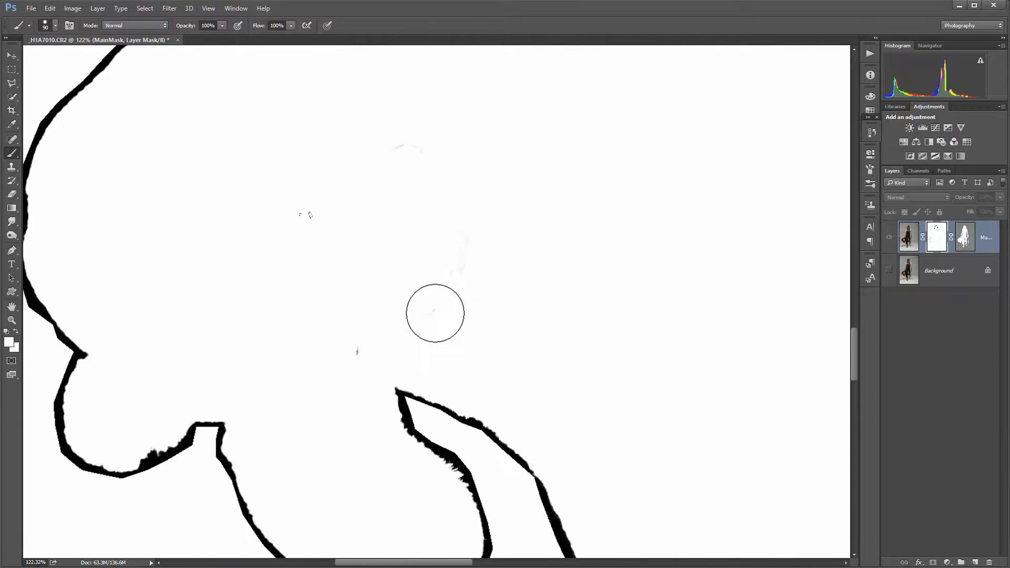
pyautogui.moveTo(434, 313)
pyautogui.mouseDown()
pyautogui.moveTo(512, 219)
pyautogui.moveTo(320, 196)
pyautogui.moveTo(491, 187)
pyautogui.mouseUp()
pyautogui.moveTo(582, 191); pyautogui.dragTo(531, 383)
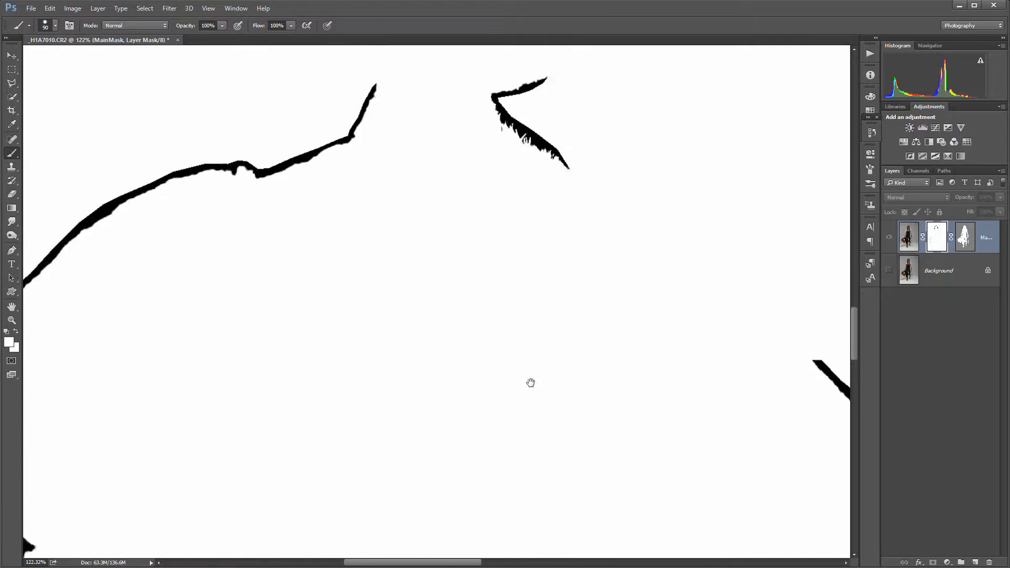
pyautogui.moveTo(538, 323); pyautogui.dragTo(588, 408)
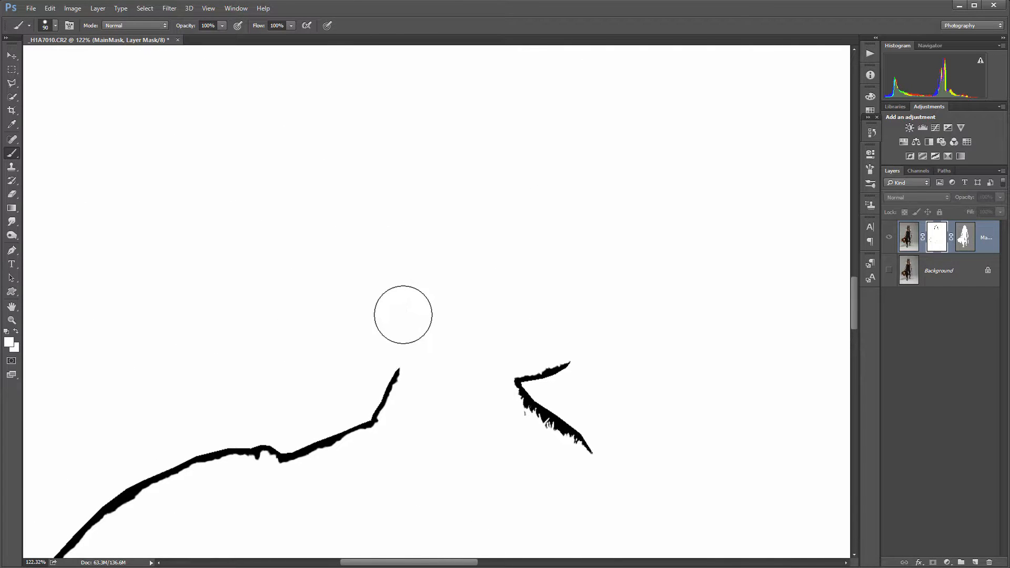
# Step: Leave the mask-only view and show the masked woman and teddy bear on transparency to check the cutout
pyautogui.scroll(-5, 403, 314)
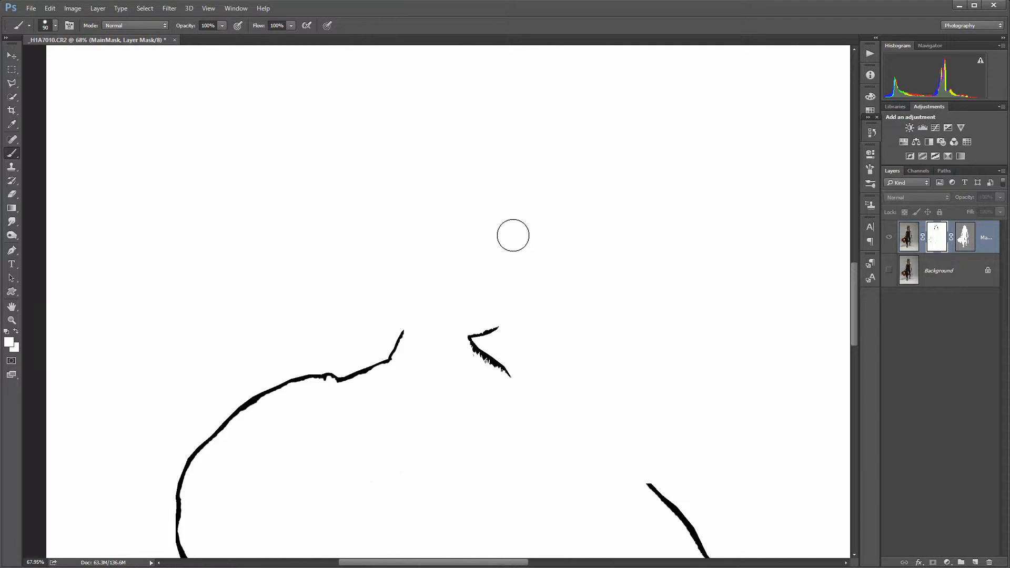
pyautogui.scroll(-5, 513, 235)
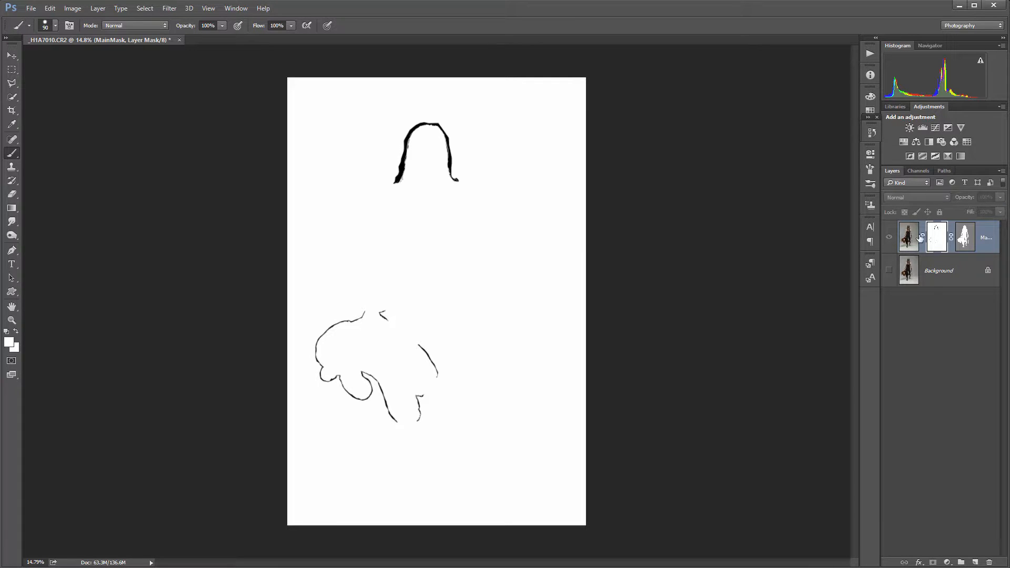
pyautogui.keyDown('alt'); pyautogui.click(938, 232); pyautogui.keyUp('alt')
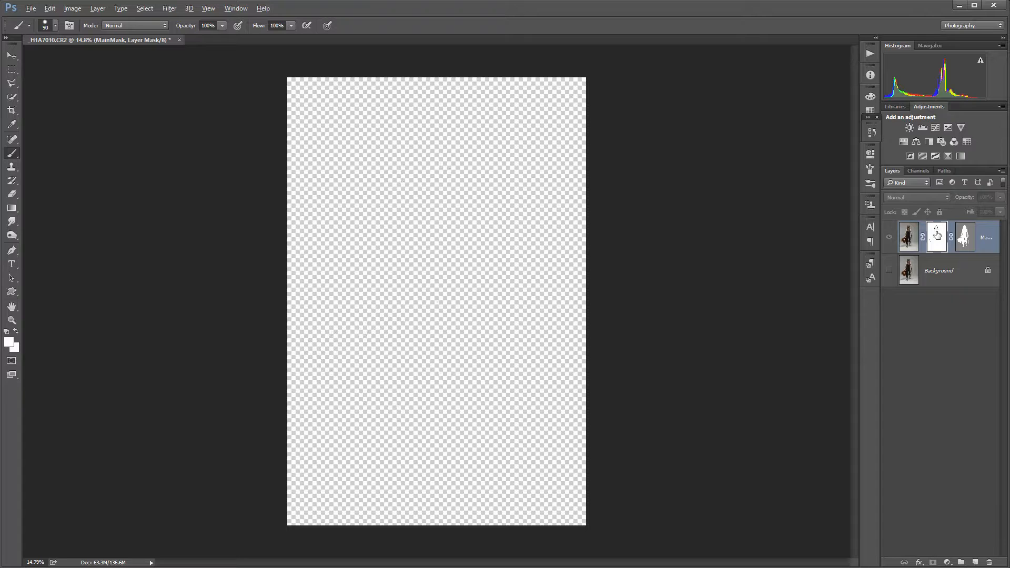
pyautogui.scroll(8, 409, 142)
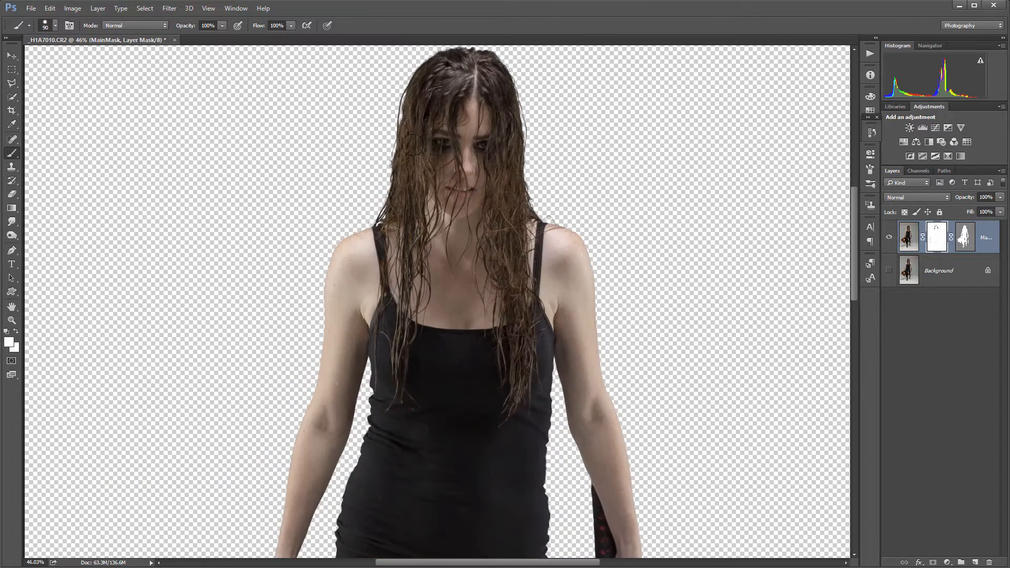
pyautogui.scroll(-3, 425, 141)
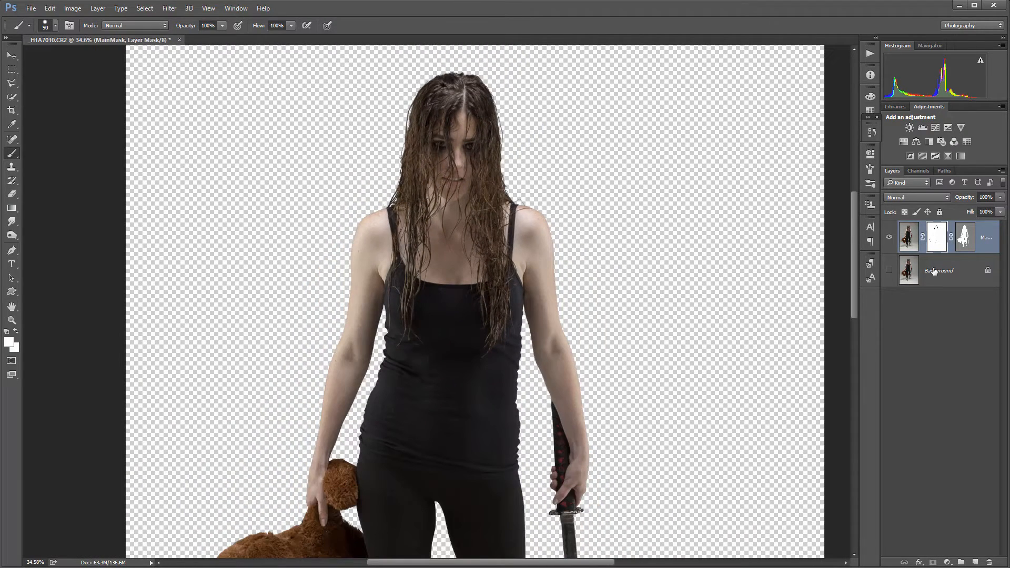
# Step: Add a new layer directly above Background and fill it with grey as a backdrop for the cutout
pyautogui.click(934, 272)
pyautogui.click(973, 561)
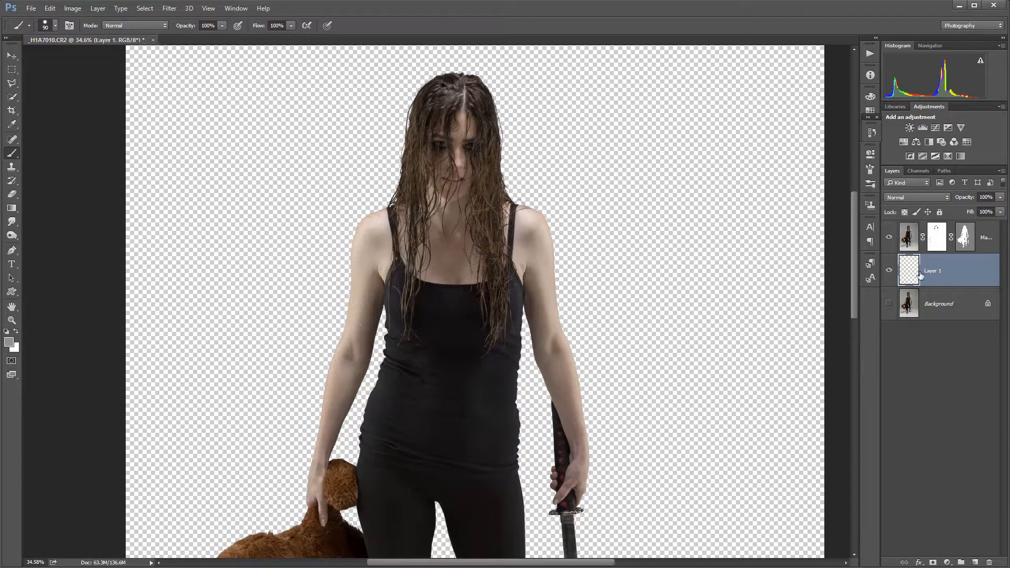
pyautogui.hotkey('alt', 'BackSpace')
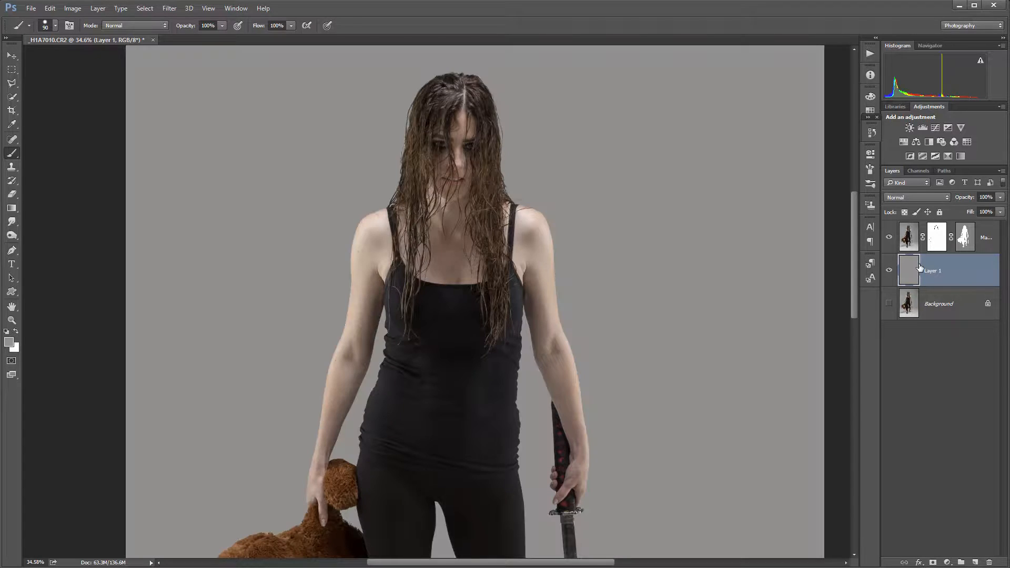
# Step: Add two more backdrop layers above the grey one, filling the first with white and the second with black
pyautogui.click(974, 562)
pyautogui.hotkey('shift', 'F5')
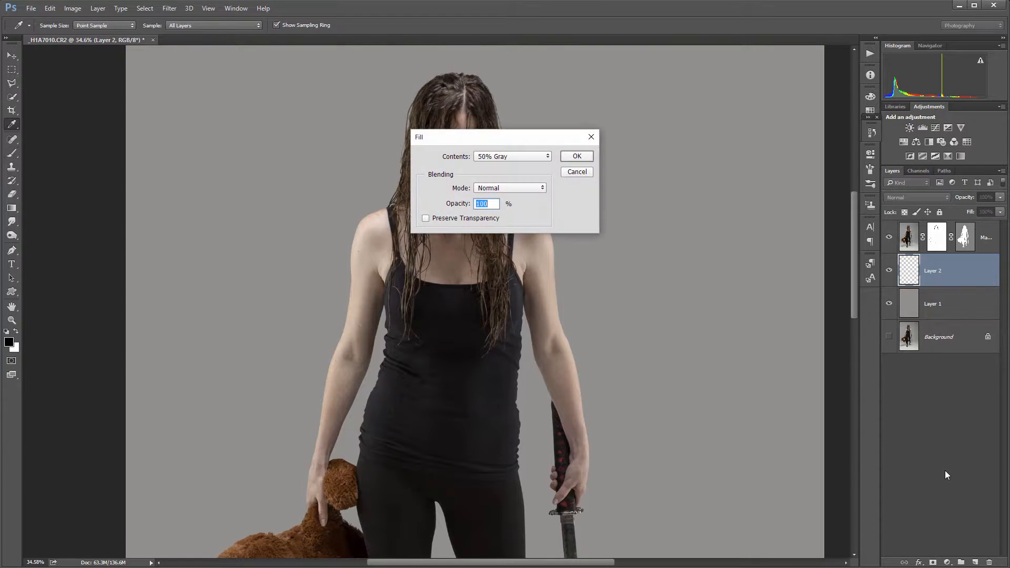
pyautogui.click(576, 174)
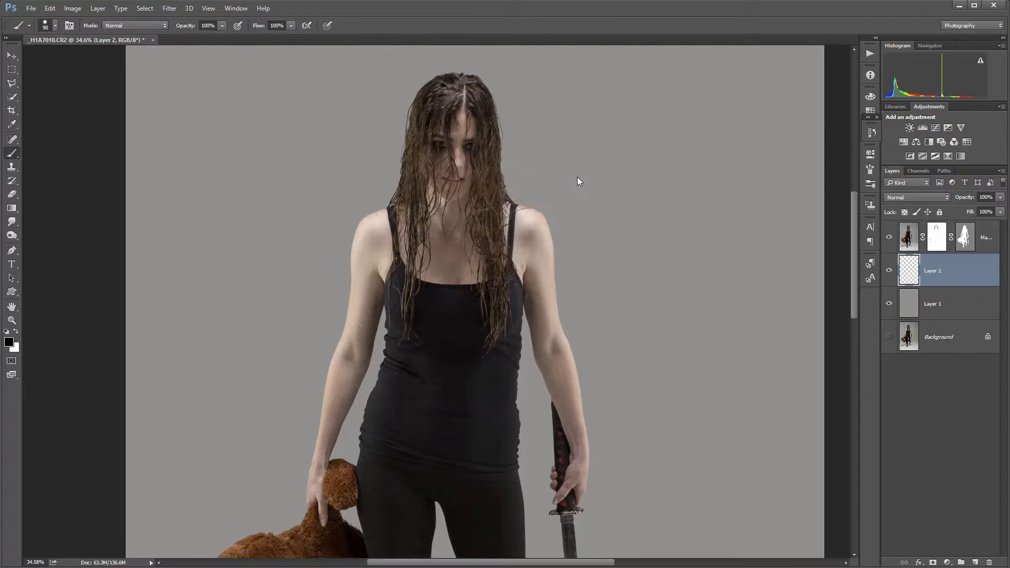
pyautogui.hotkey('ctrl', 'BackSpace')
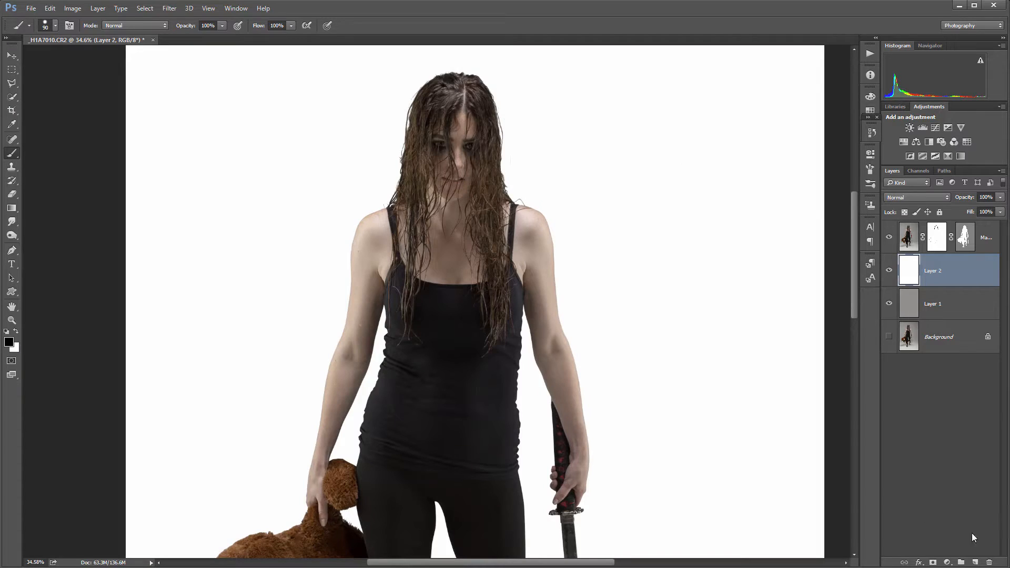
pyautogui.click(975, 562)
pyautogui.hotkey('alt', 'BackSpace')
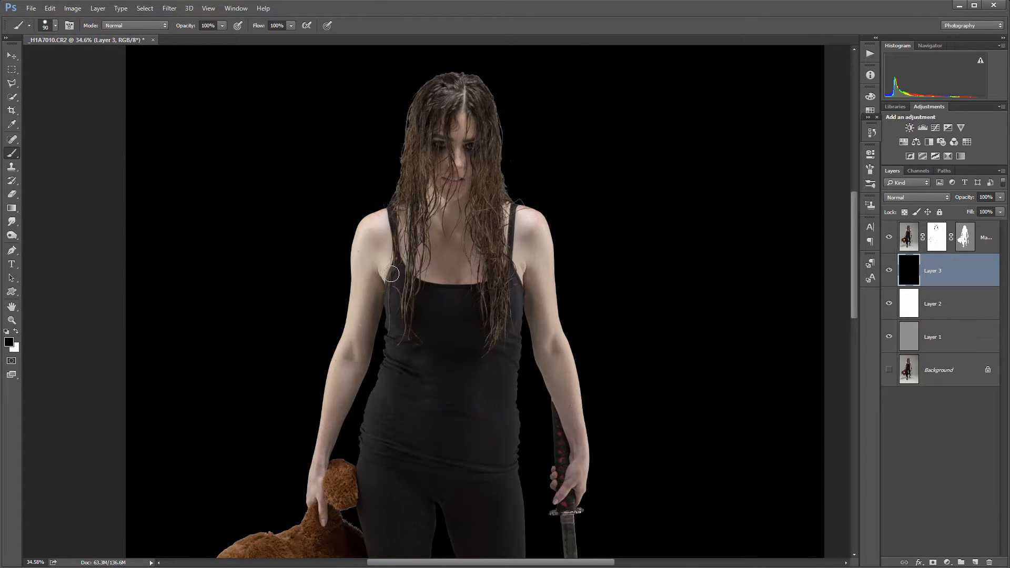
# Step: Hide the black layer and the white layer in turn to examine the full cutout against black, white and grey
pyautogui.scroll(-5, 526, 277)
pyautogui.scroll(1, 526, 277)
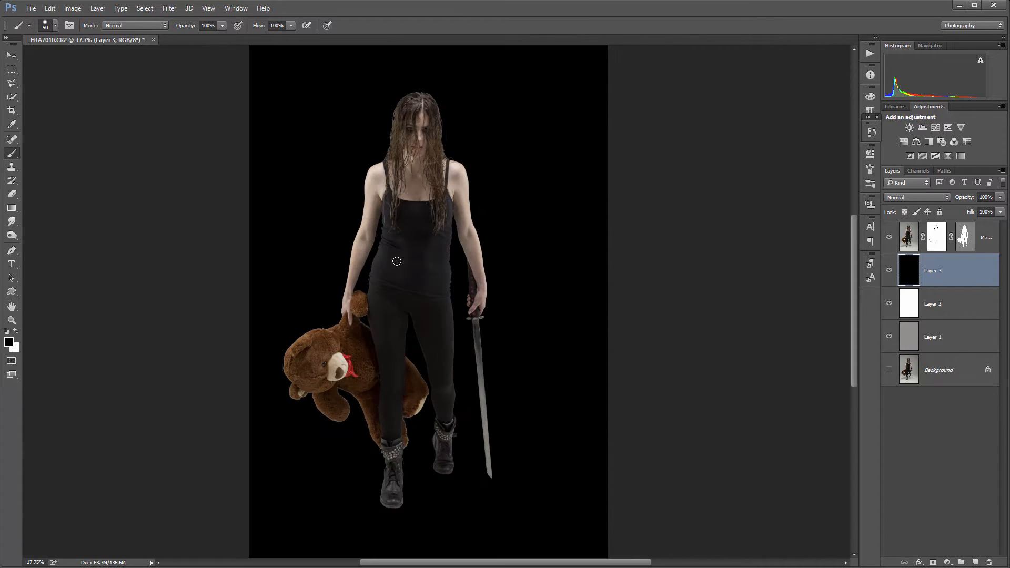
pyautogui.click(888, 270)
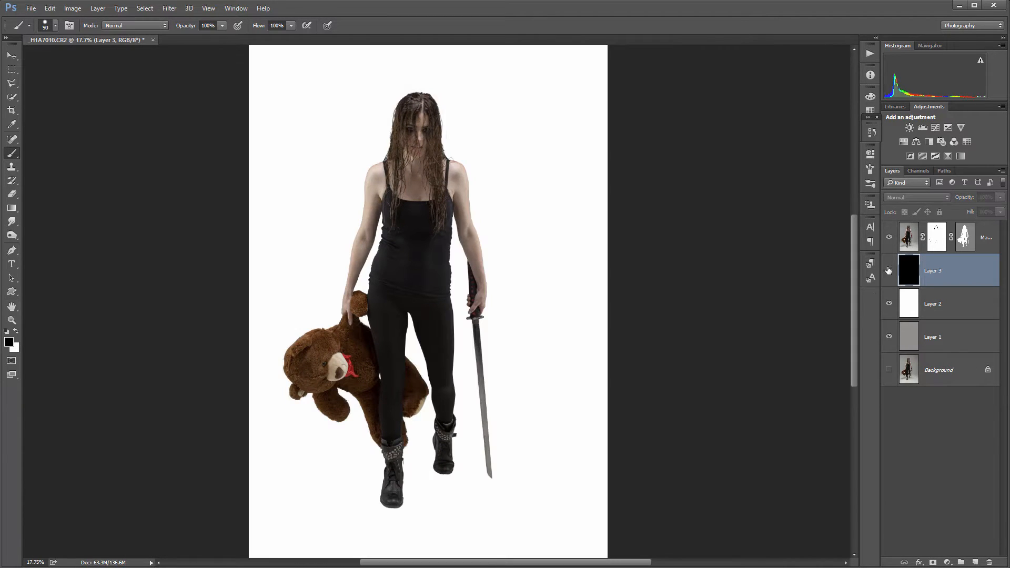
pyautogui.click(898, 308)
pyautogui.click(889, 305)
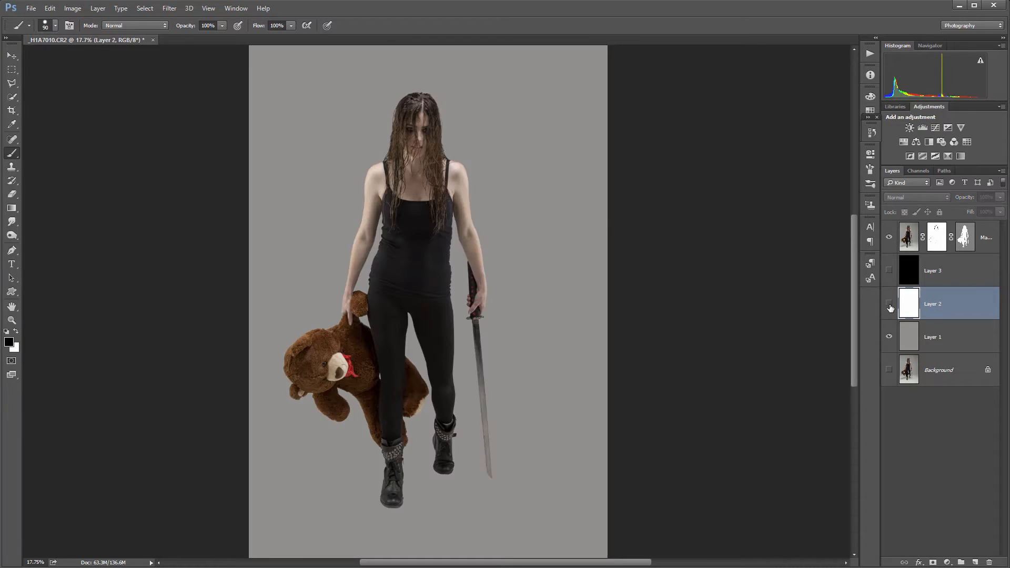